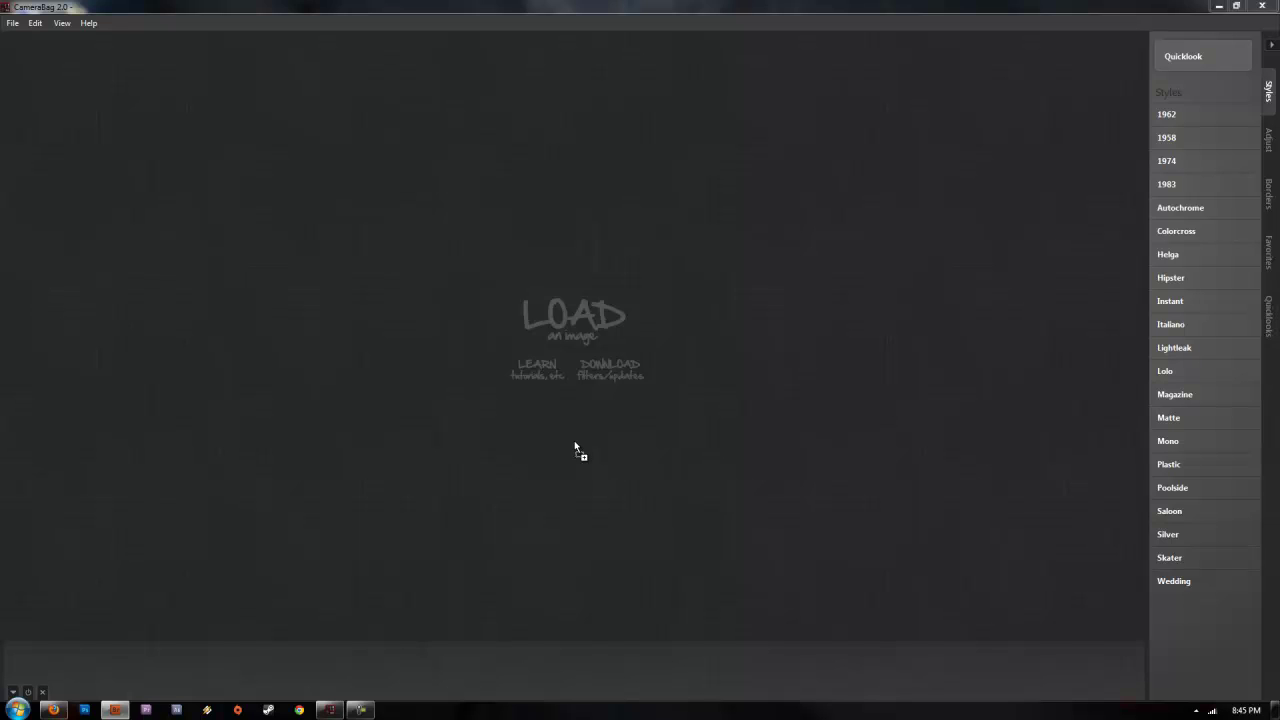
Step: Load IMG_8934.jpg, the autumn baby-in-basket photo, onto the empty canvas
left_click_drag(575, 444, 574, 441)
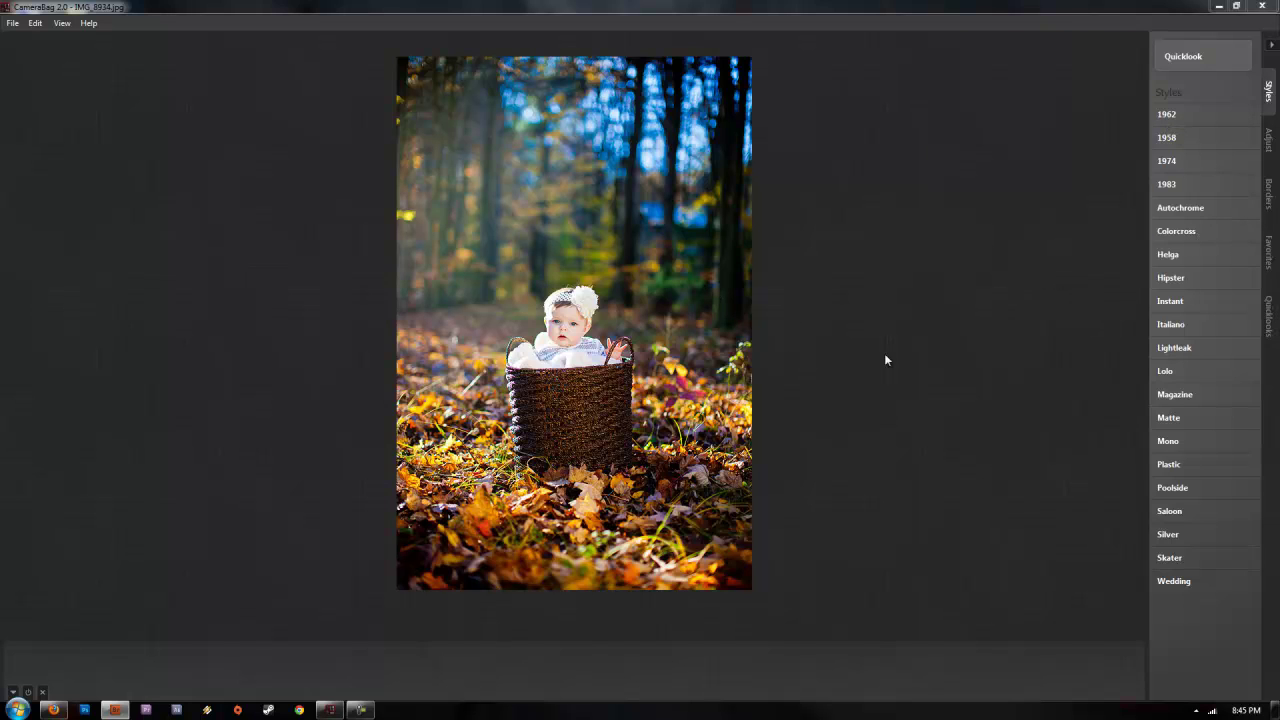
mouse_move(1178, 117)
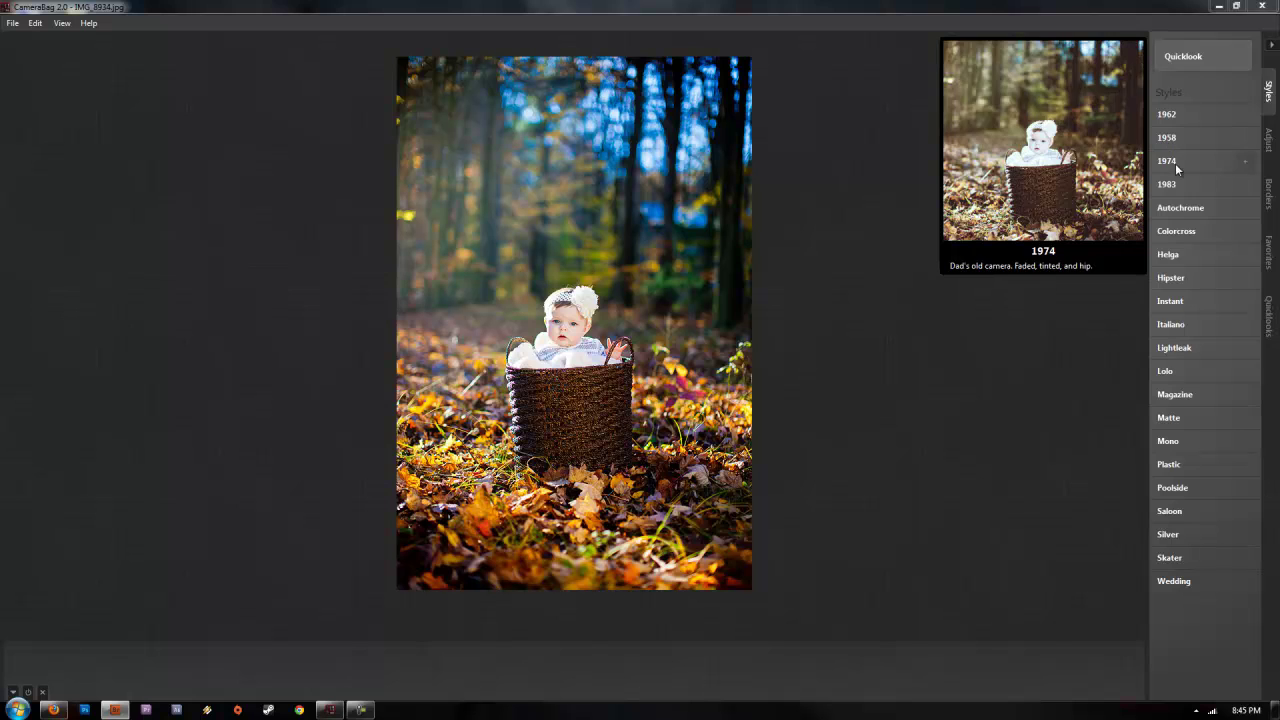
Step: Browse the adjustments list, then frame the photo with the white Insta border
left_click(1270, 140)
scroll(1220, 120, "up", 3)
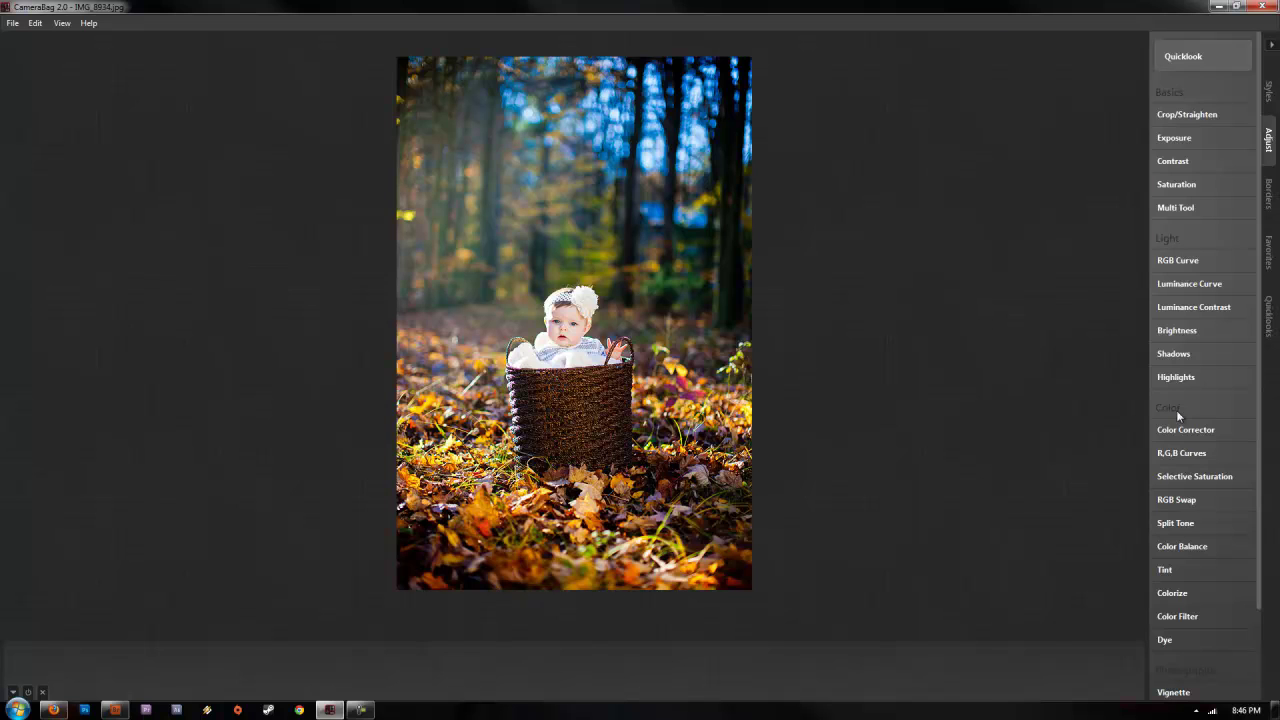
scroll(1190, 480, "down", 1)
scroll(1190, 494, "down", 1)
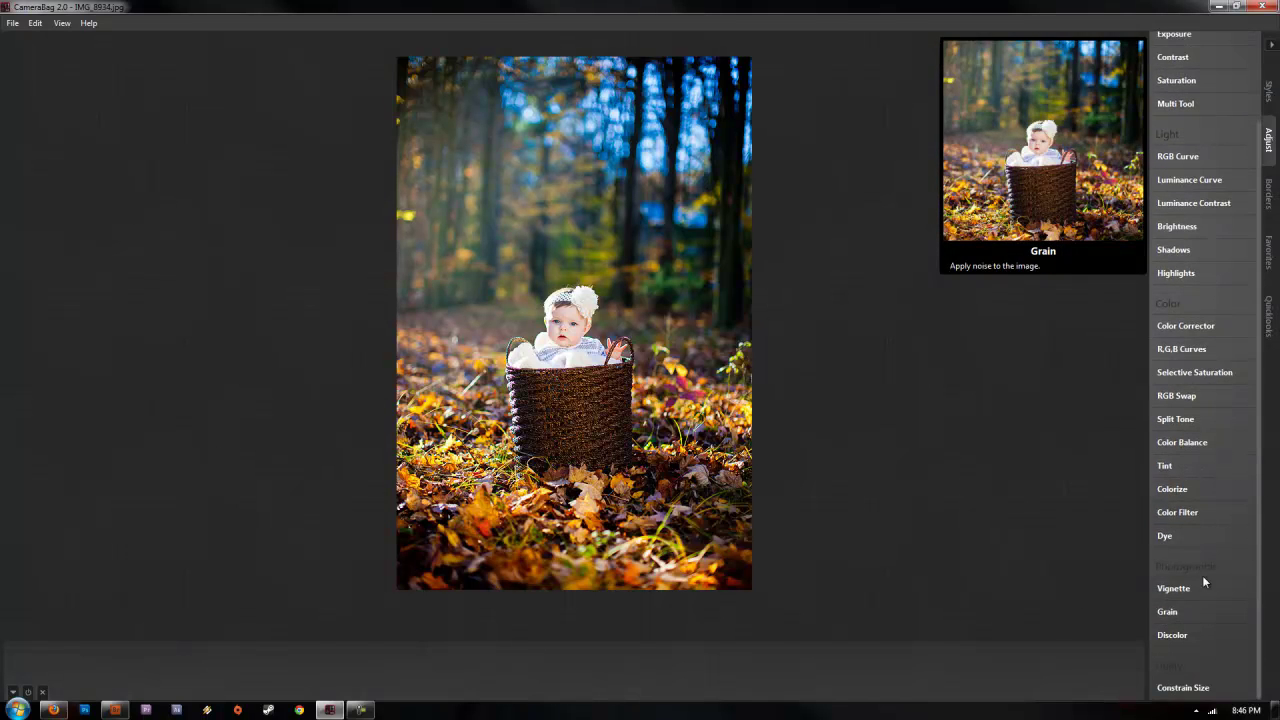
scroll(1200, 450, "up", 2)
left_click(1268, 195)
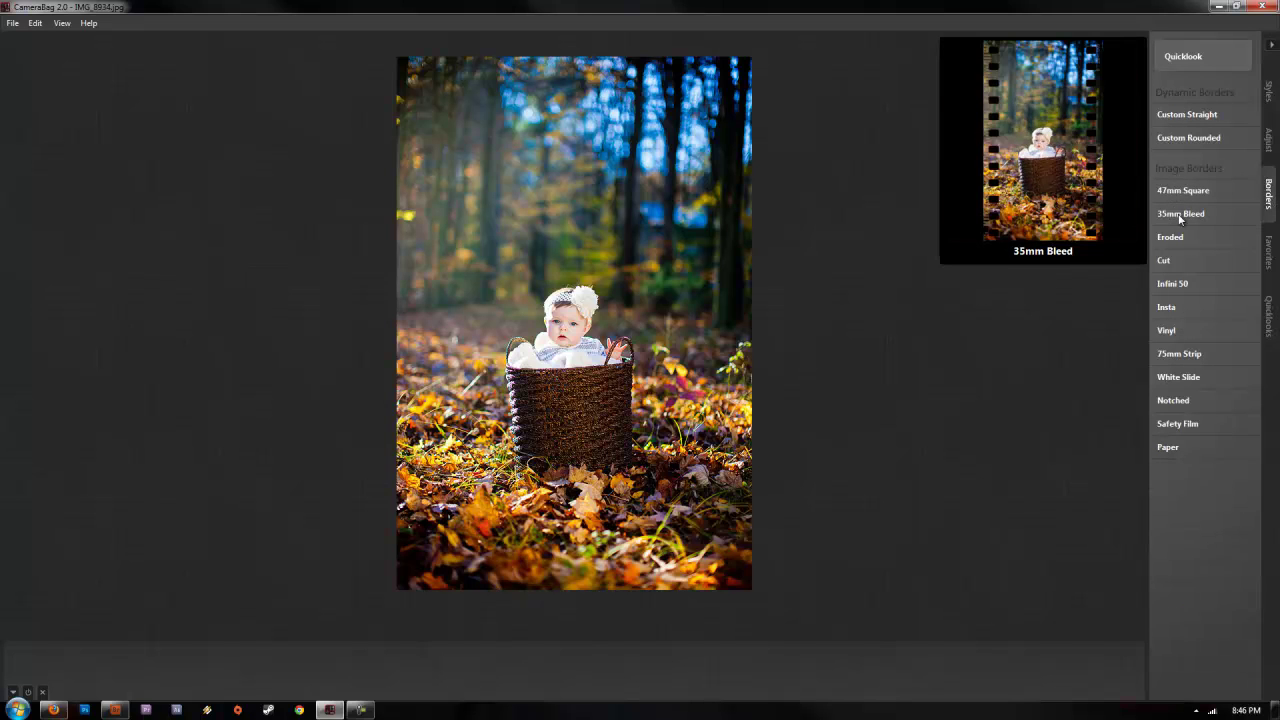
left_click(1166, 308)
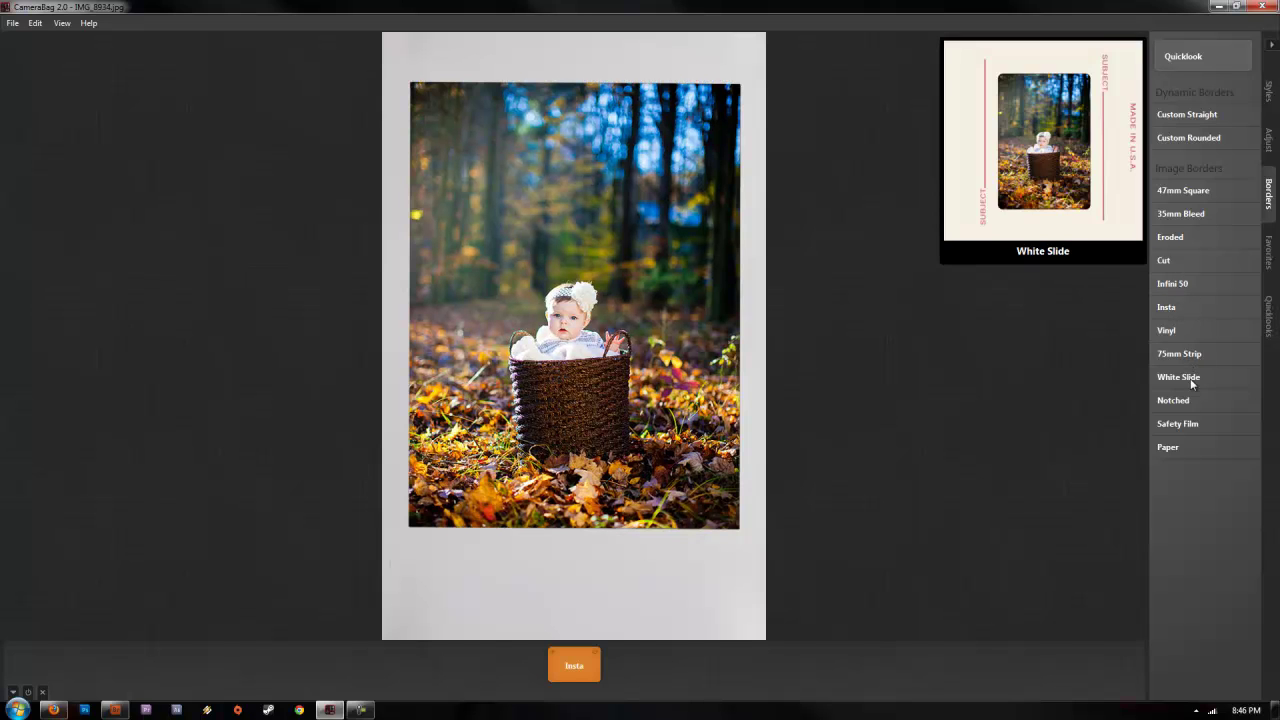
Step: Show the Favorites preset styles and scroll through the list starting from 1937
left_click(1268, 254)
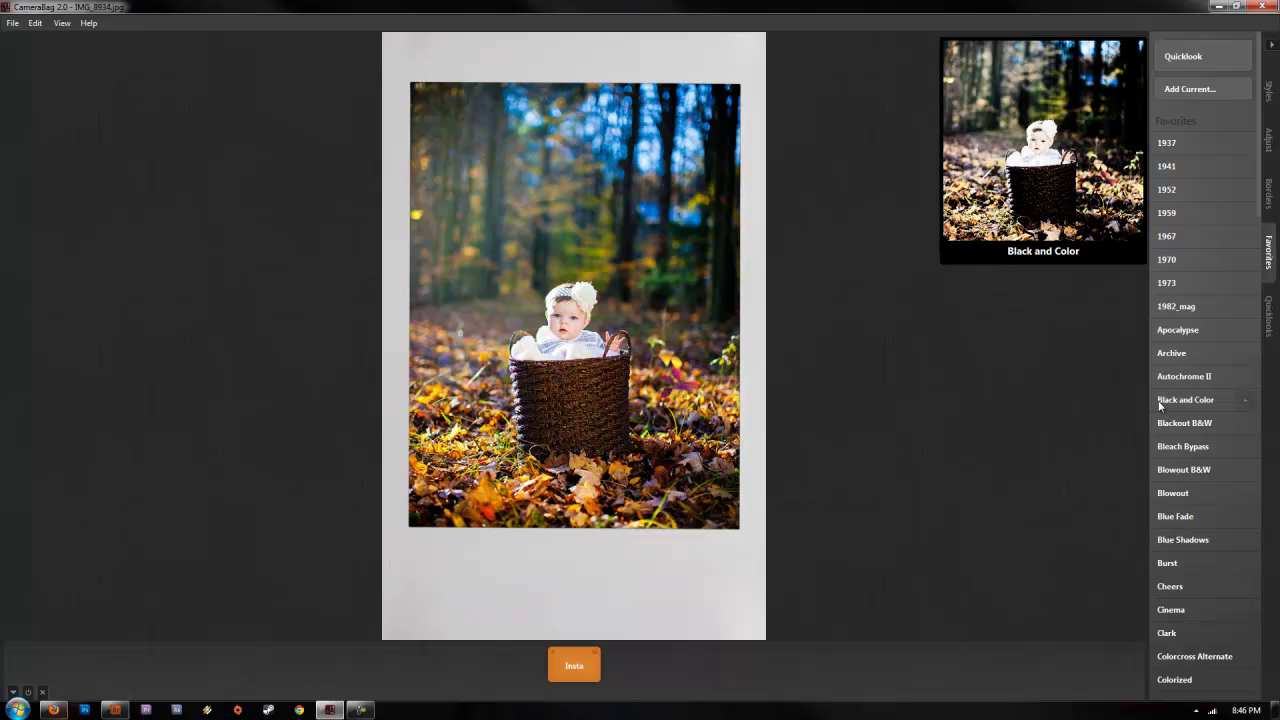
scroll(1197, 546, "down", 1)
scroll(1200, 548, "down", 5)
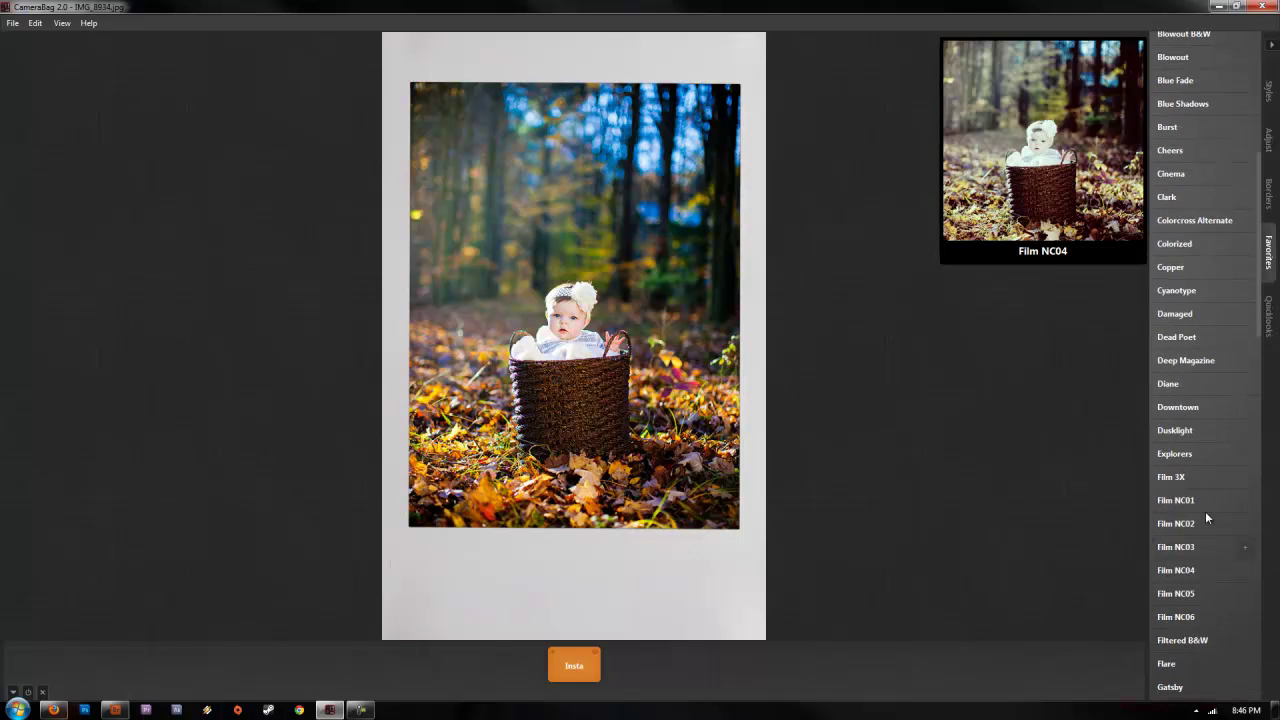
scroll(1204, 453, "down", 4)
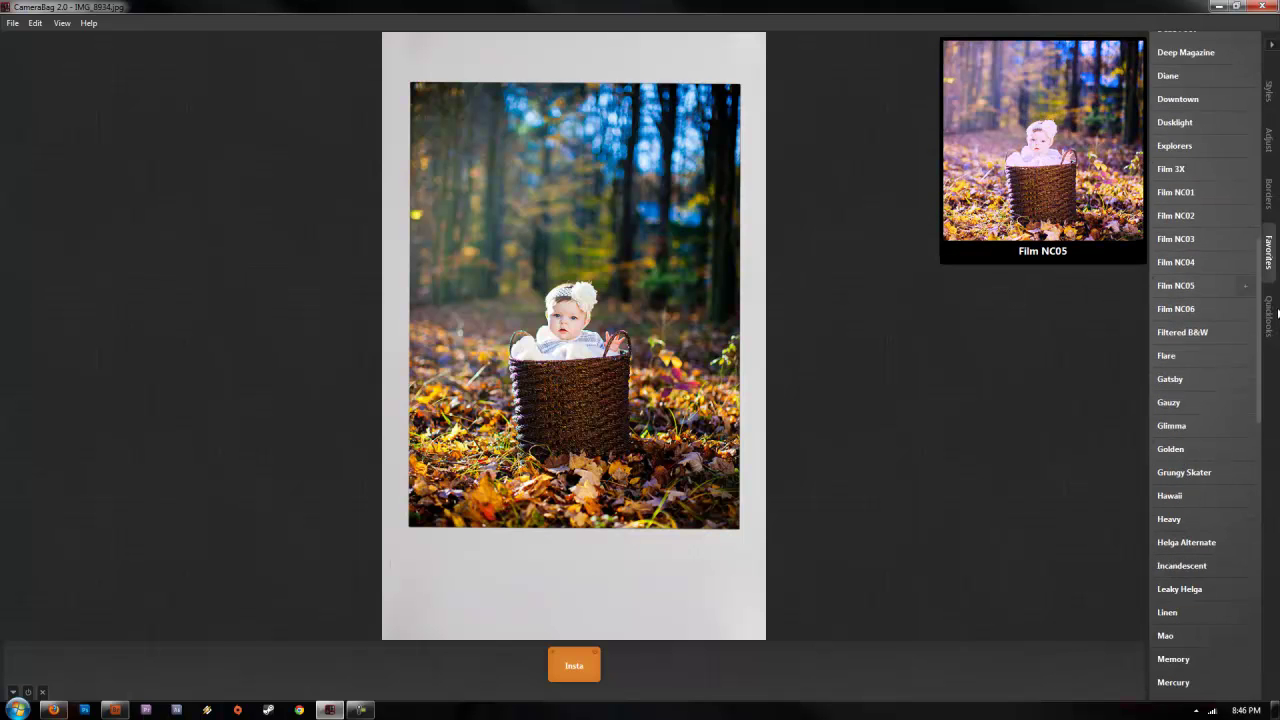
scroll(1228, 118, "up", 12)
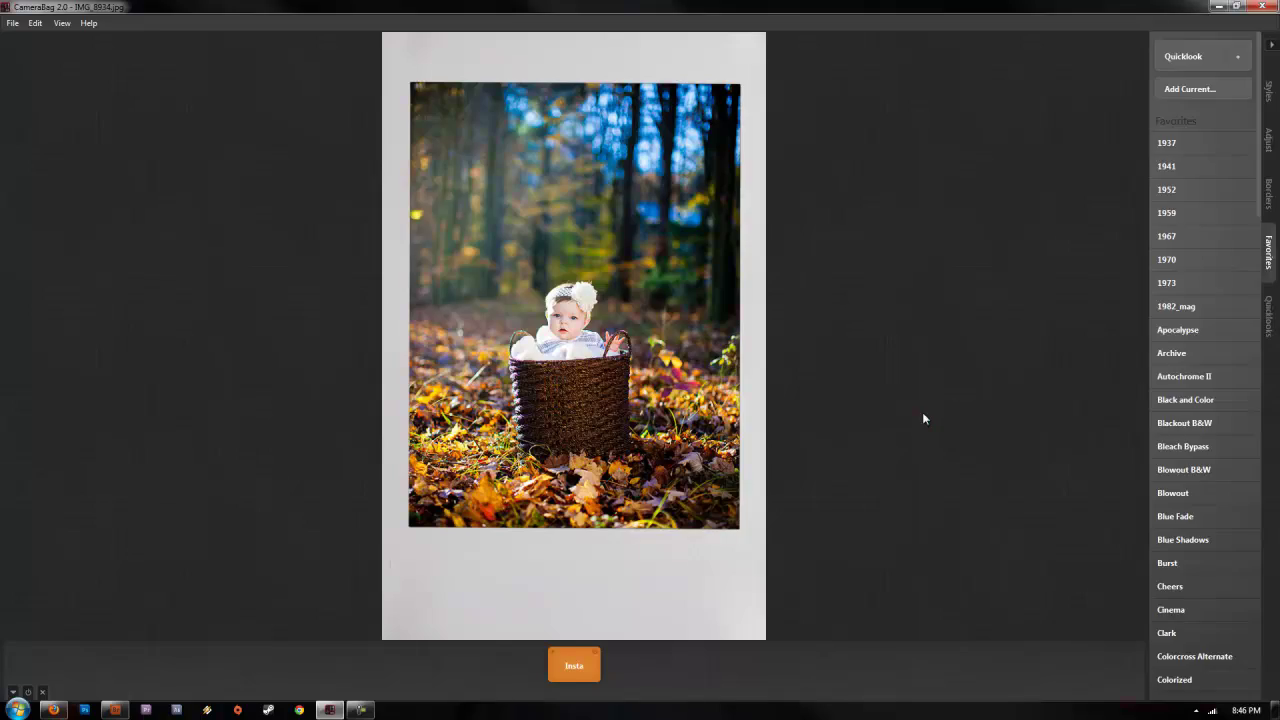
Step: Scroll through the full-screen Favorites thumbnail grid previewing styles on the baby photo
scroll(260, 135, "up", 5)
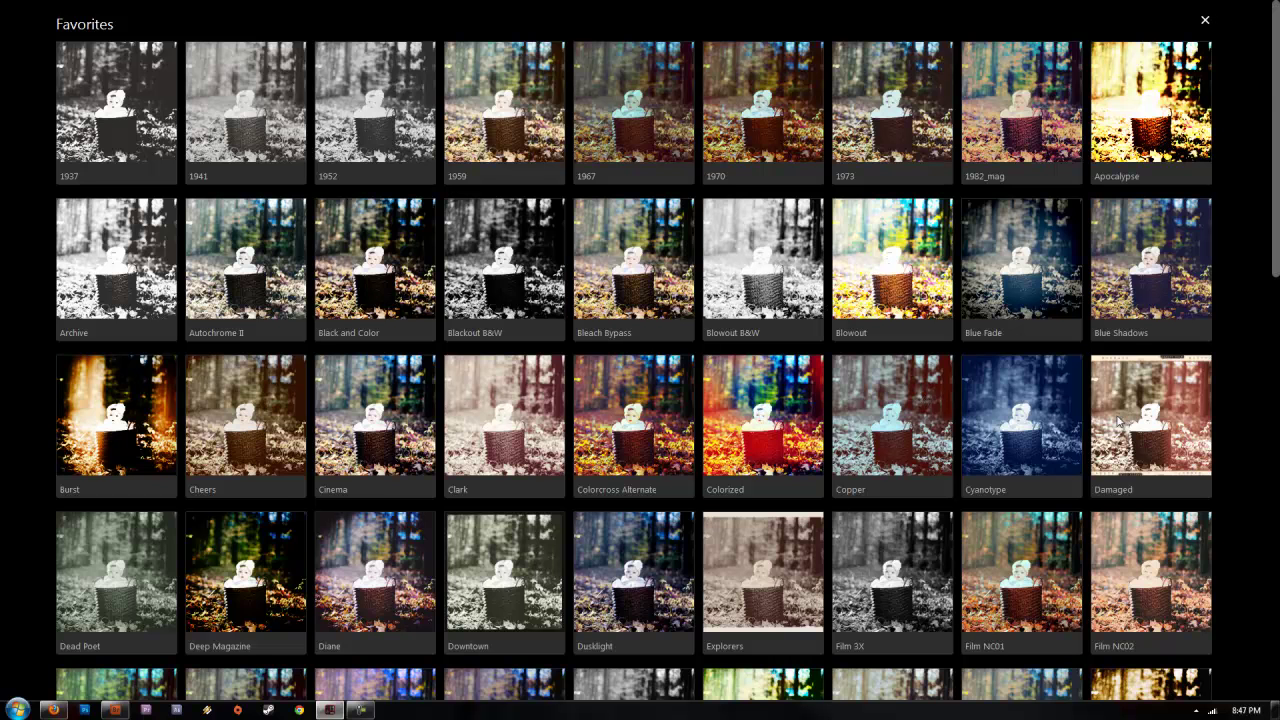
scroll(668, 437, "down", 3)
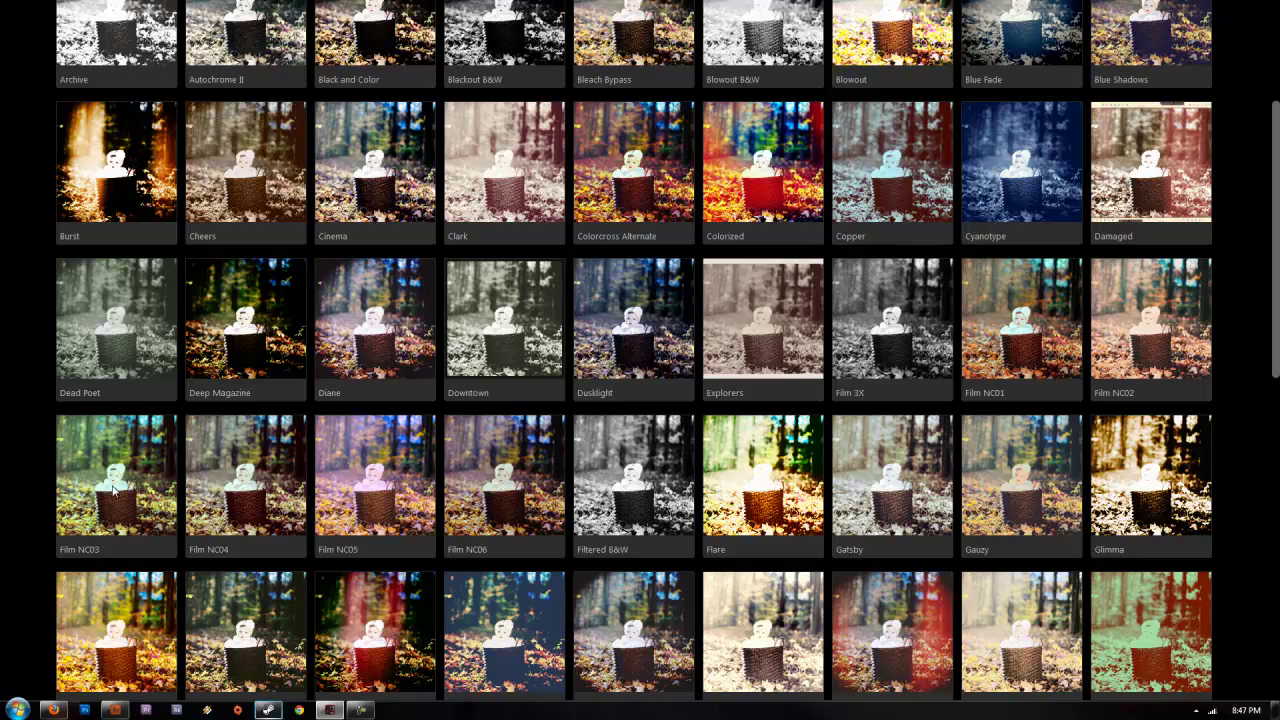
scroll(805, 470, "down", 6)
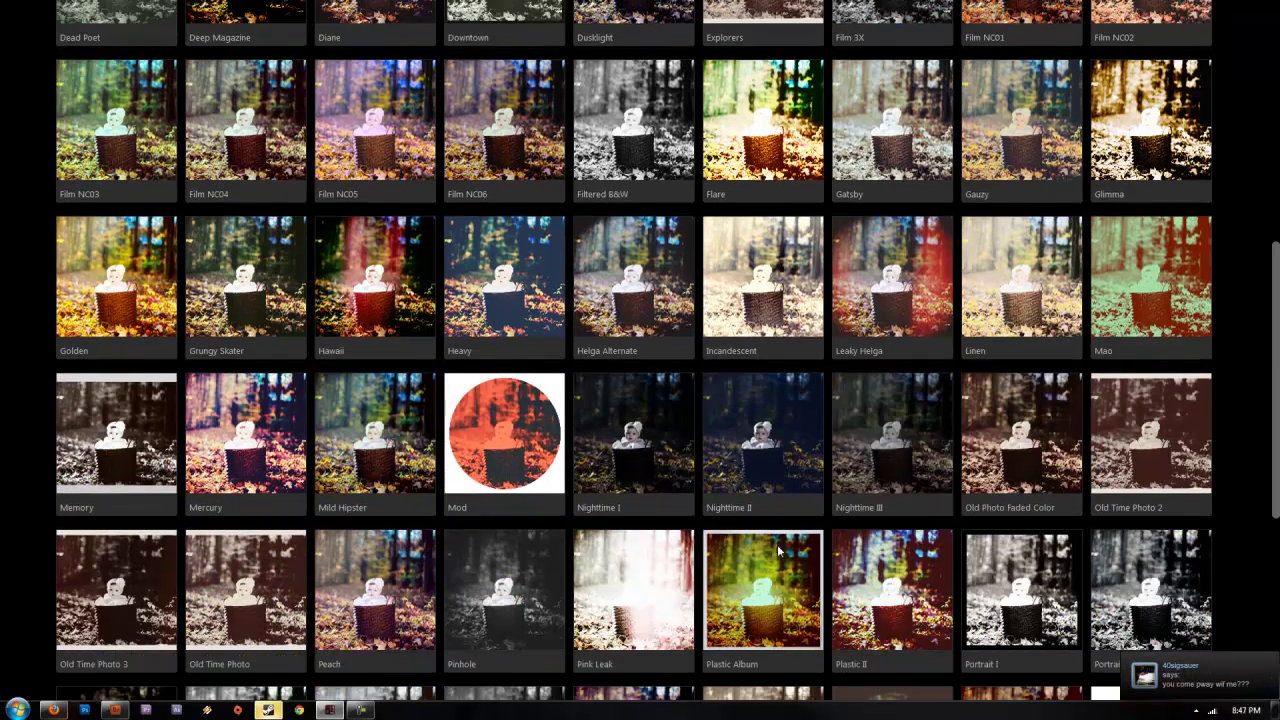
scroll(790, 420, "up", 10)
Step: Close the preview grid and set the Exposure amount to about 63.48
key("Escape")
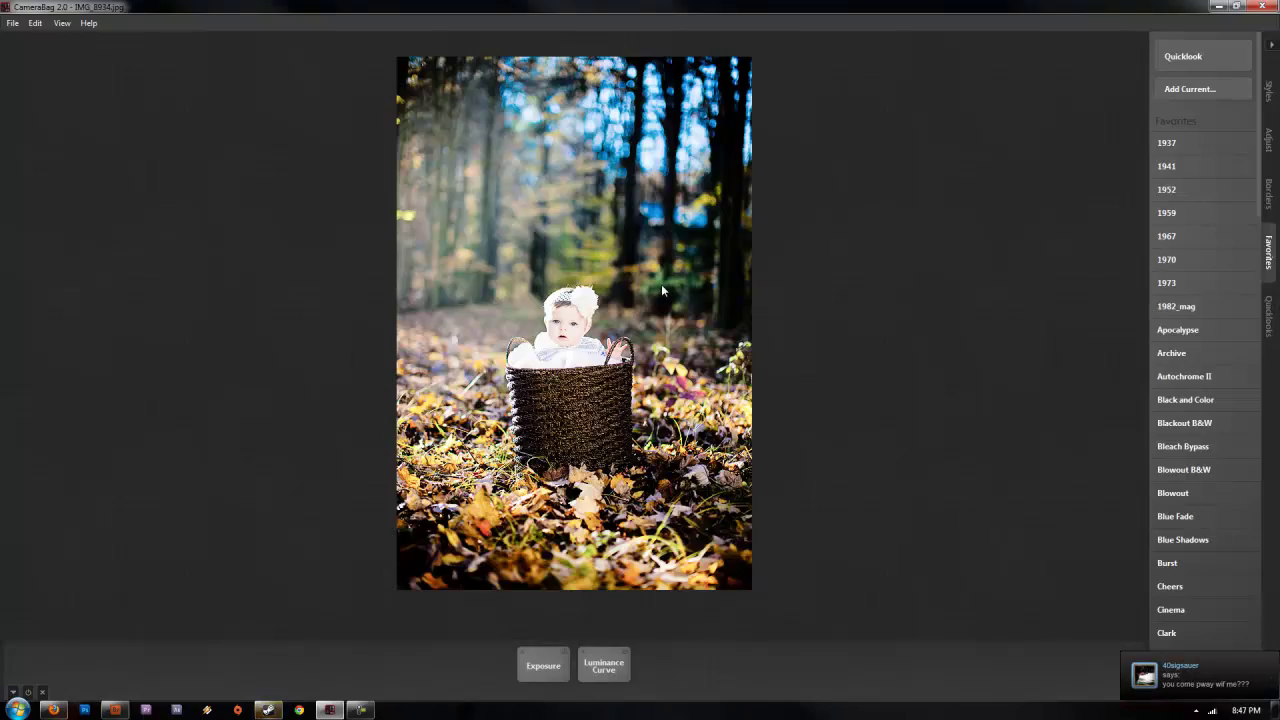
left_click(545, 670)
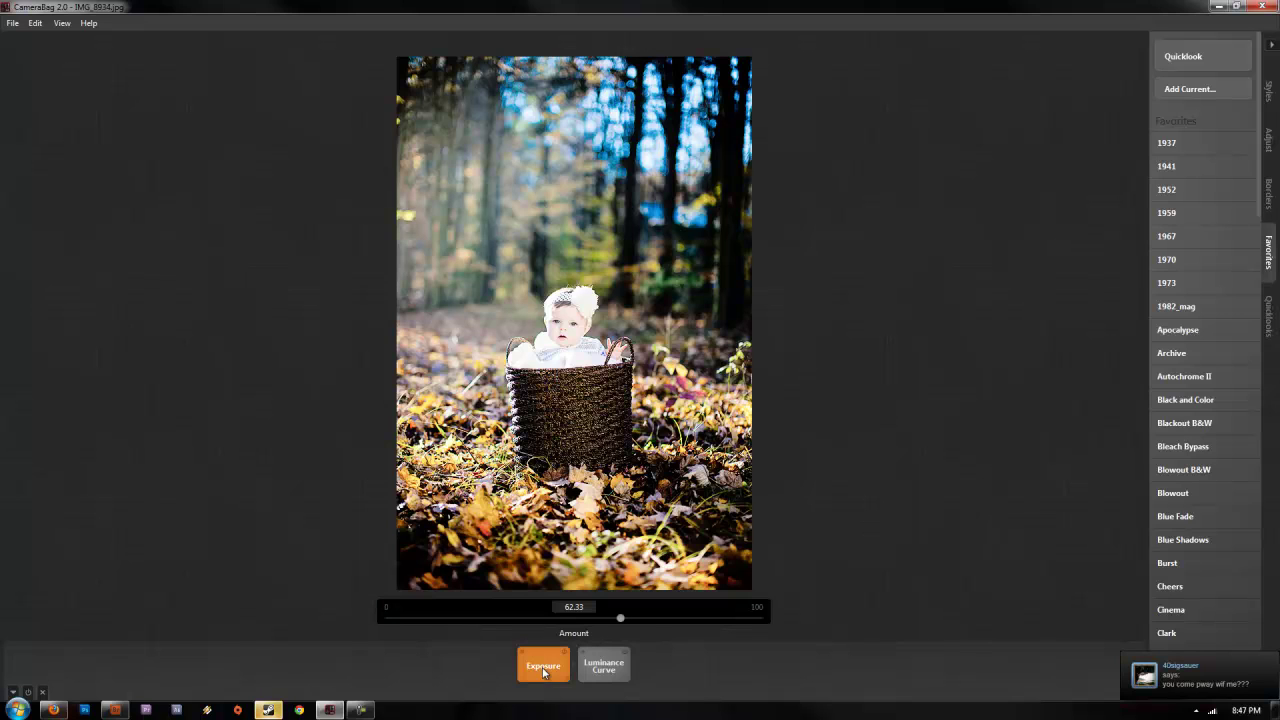
left_click(607, 672)
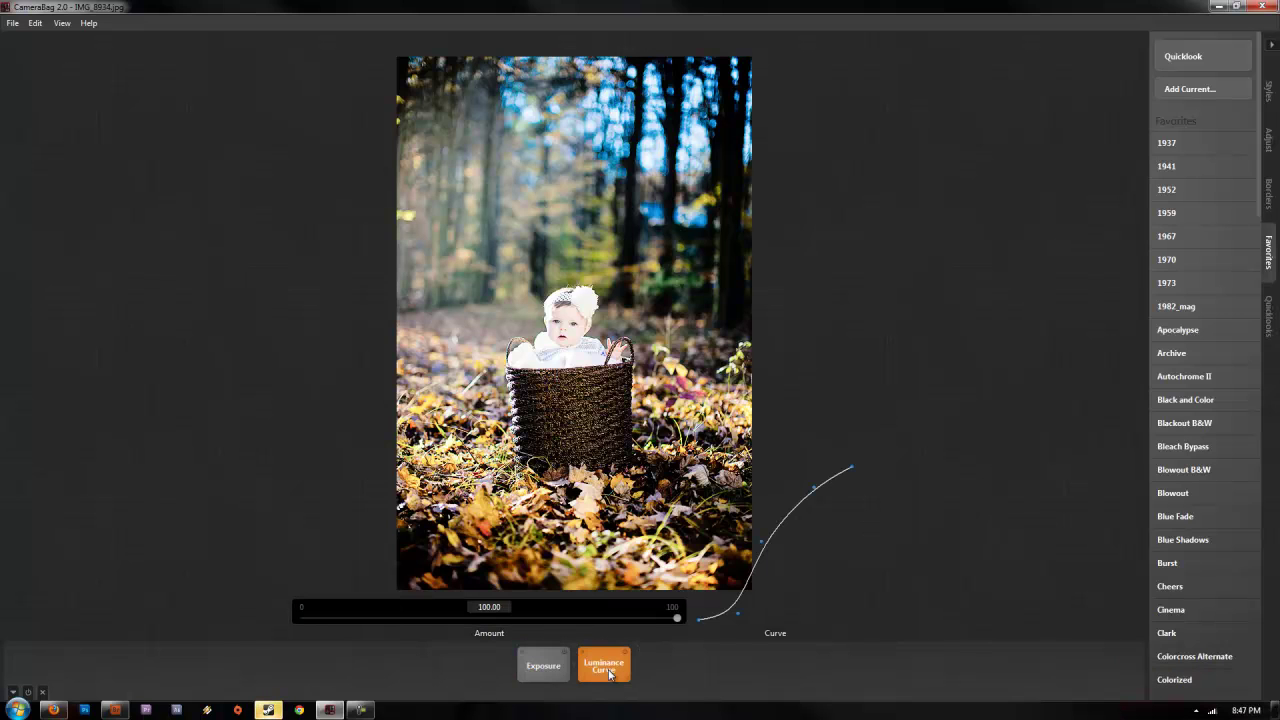
left_click(544, 666)
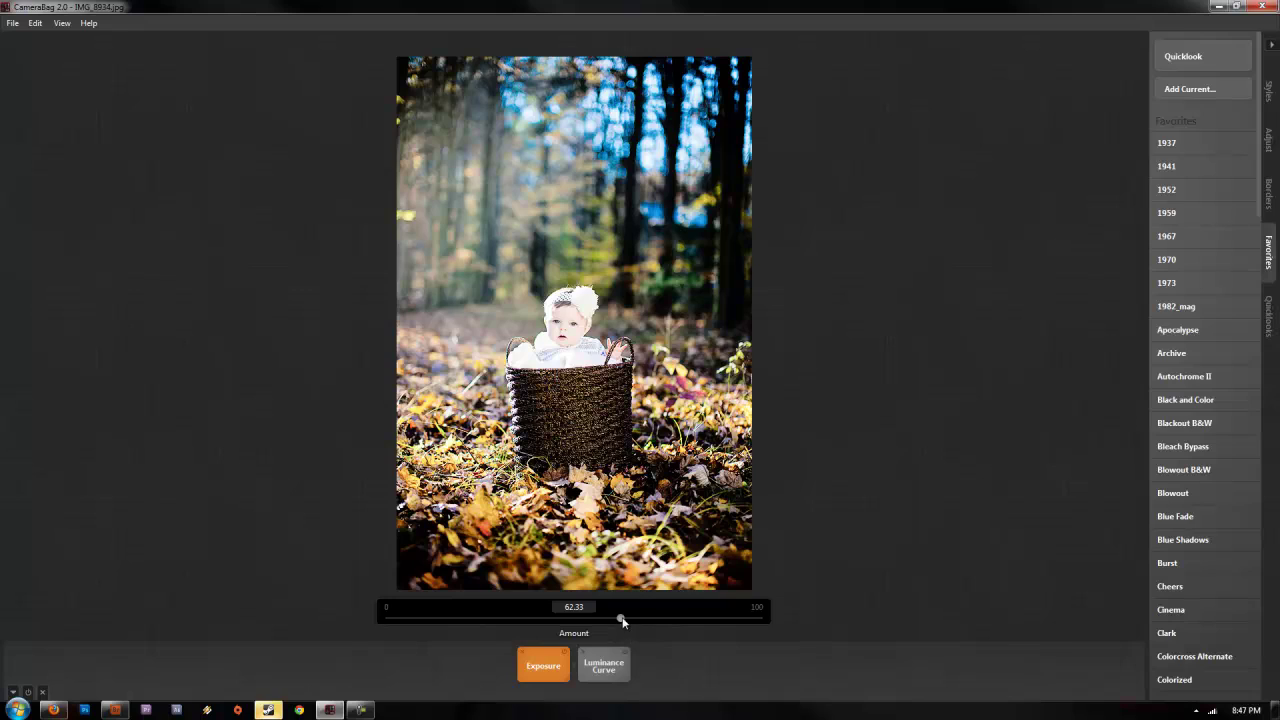
mouse_move(621, 621)
left_mouse_down()
mouse_move(686, 619)
mouse_move(583, 624)
mouse_move(625, 624)
left_mouse_up()
Step: Reshape a point on the Luminance Curve adjustment
left_click(604, 665)
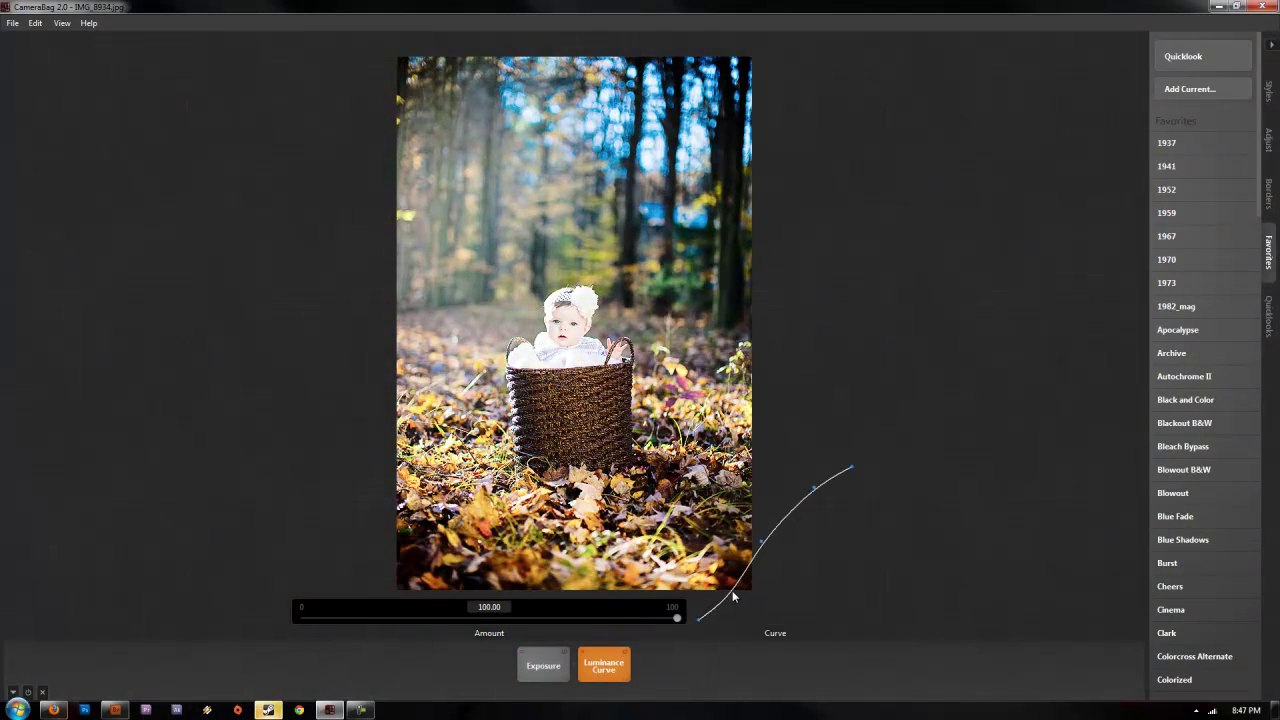
left_click_drag(817, 492, 820, 491)
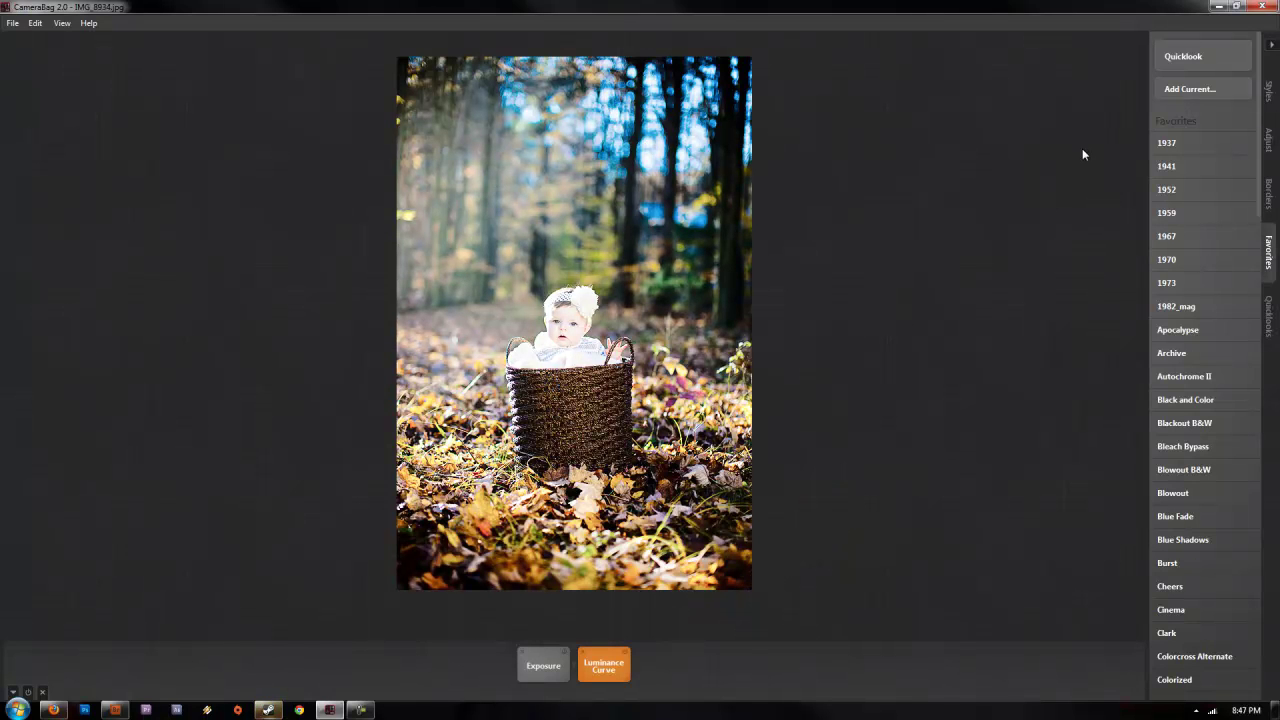
mouse_move(1177, 450)
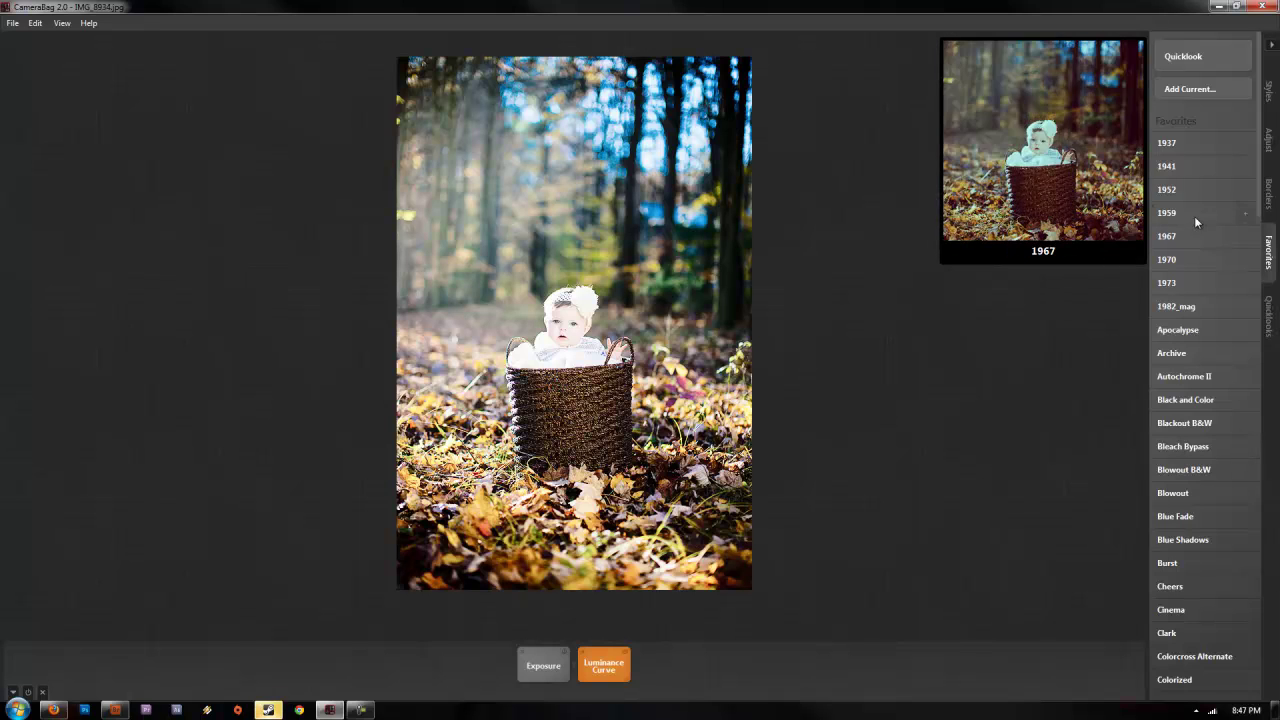
Step: Open the Favorites grid to bring up the sepia baby-in-heels photo with its Paper border
left_click(1240, 57)
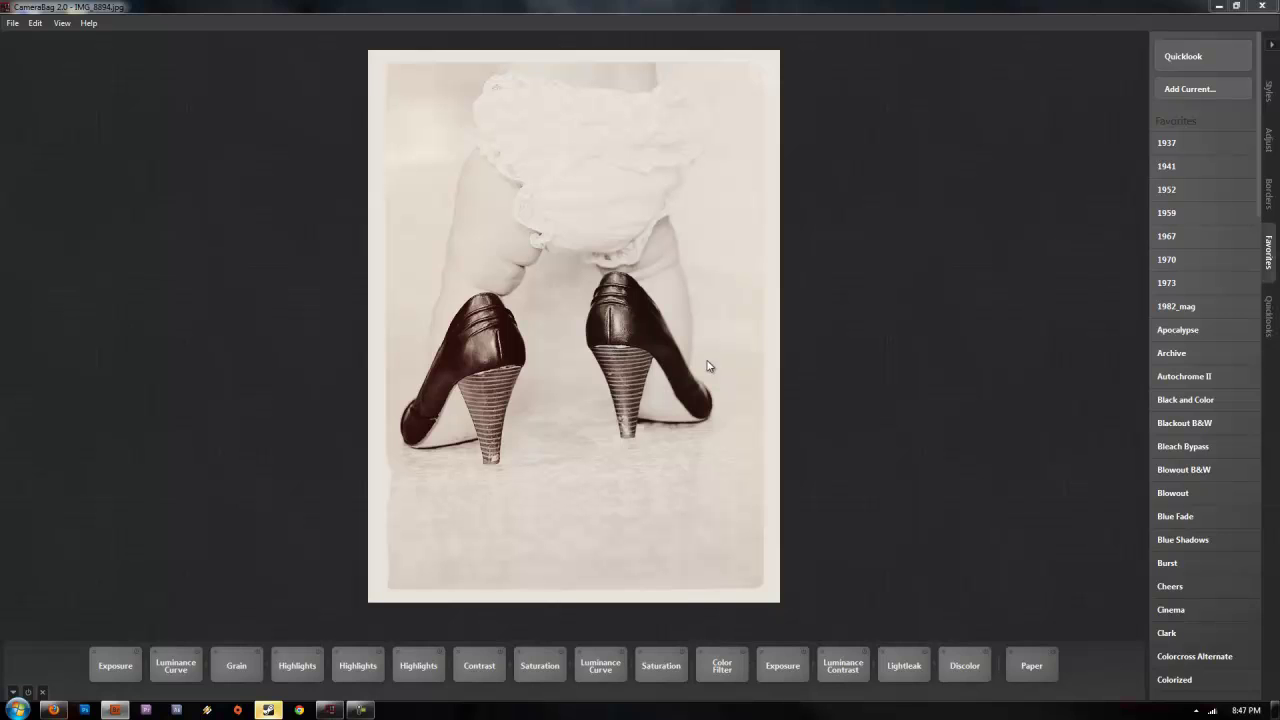
Step: Turn the third Highlights filter's amount down to 0
left_click(368, 676)
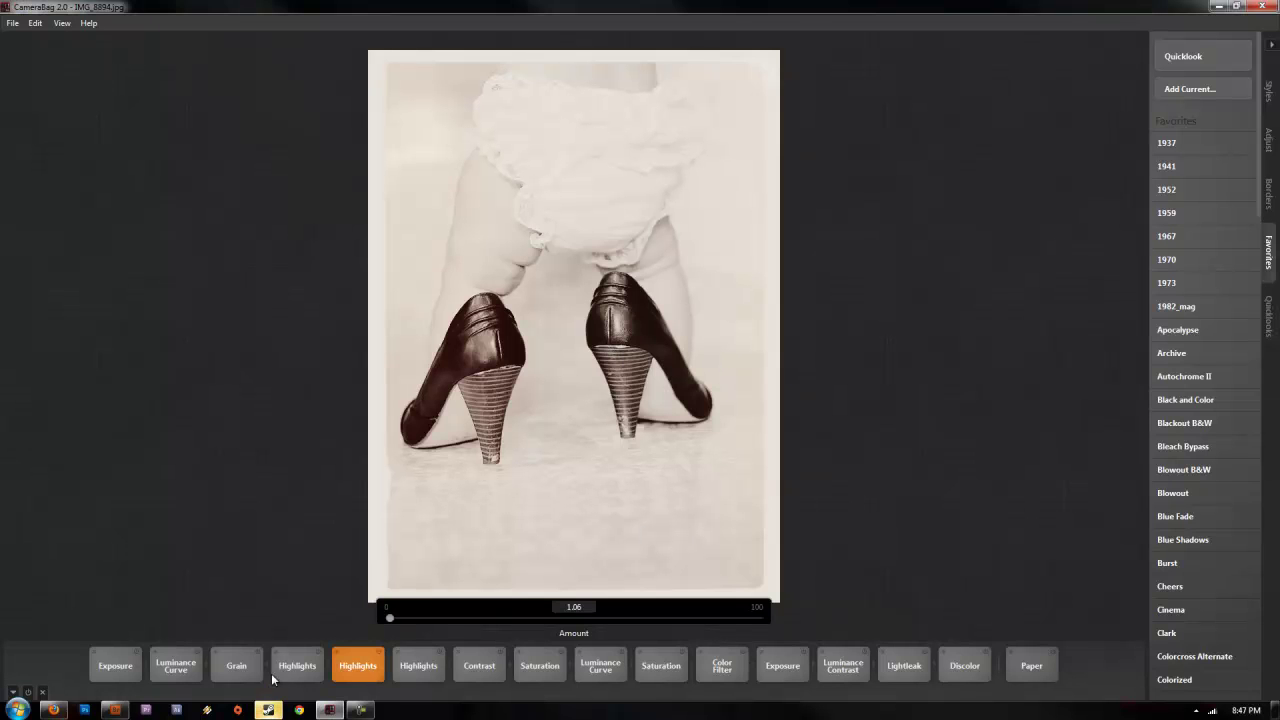
left_click(294, 670)
left_click(410, 675)
left_click_drag(497, 618, 368, 616)
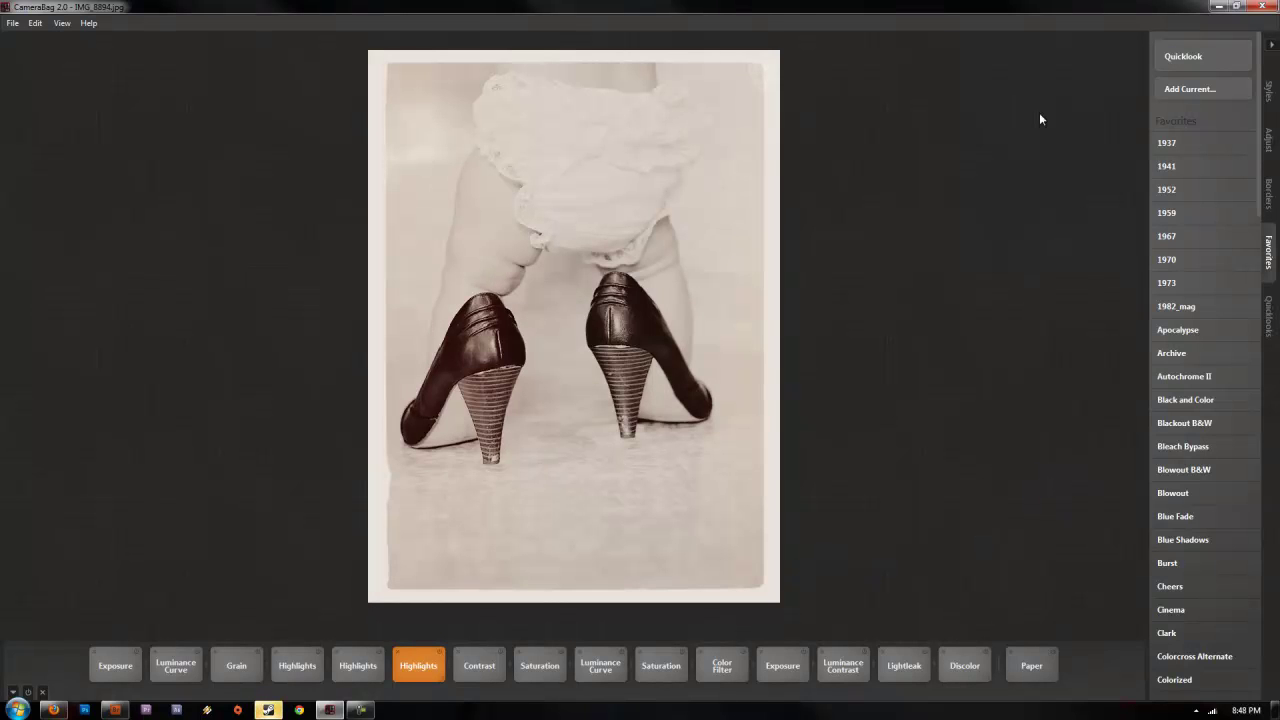
Step: Remove the Paper border and move an Exposure adjustment earlier in the stack
left_click(1011, 661)
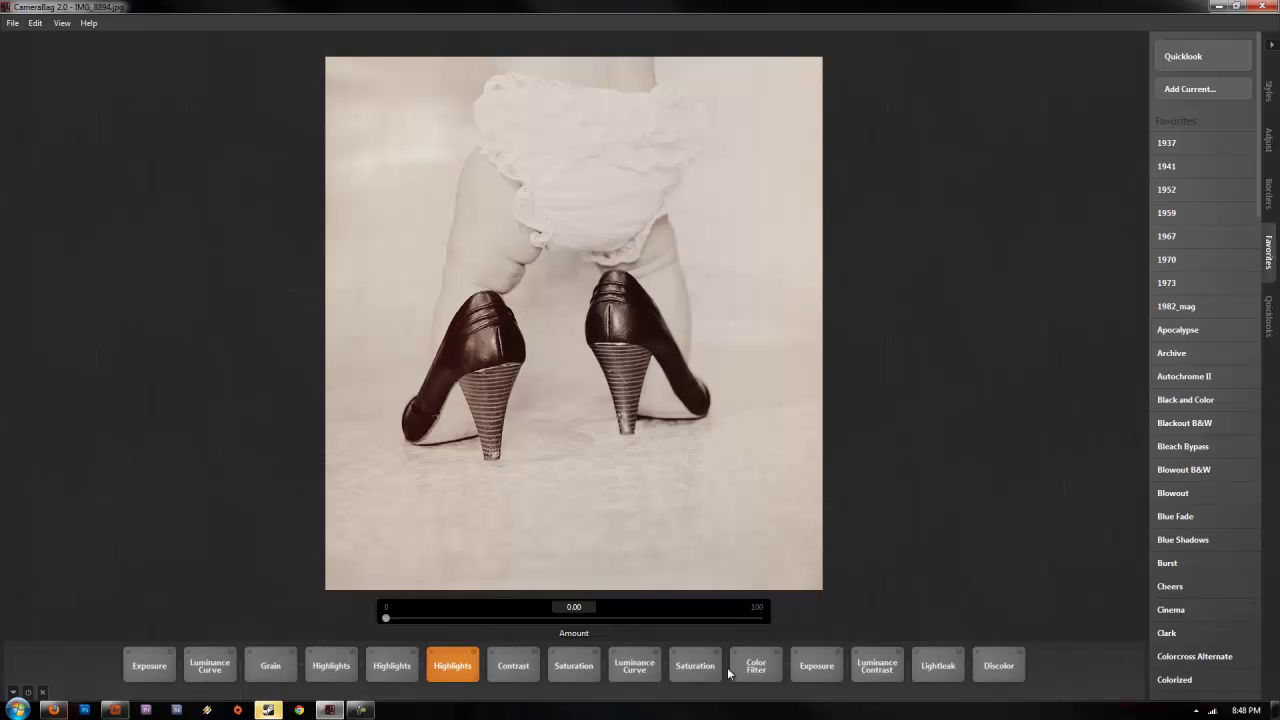
left_click(697, 669)
left_click(774, 677)
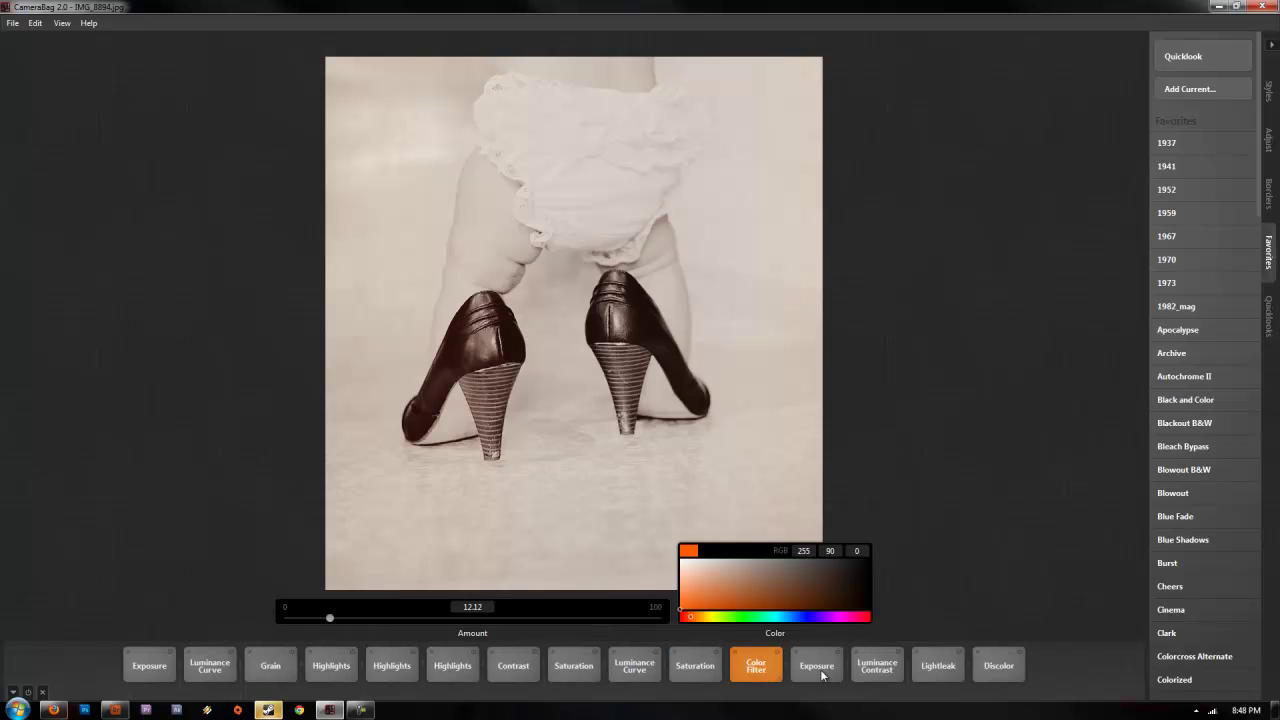
left_click_drag(822, 676, 761, 673)
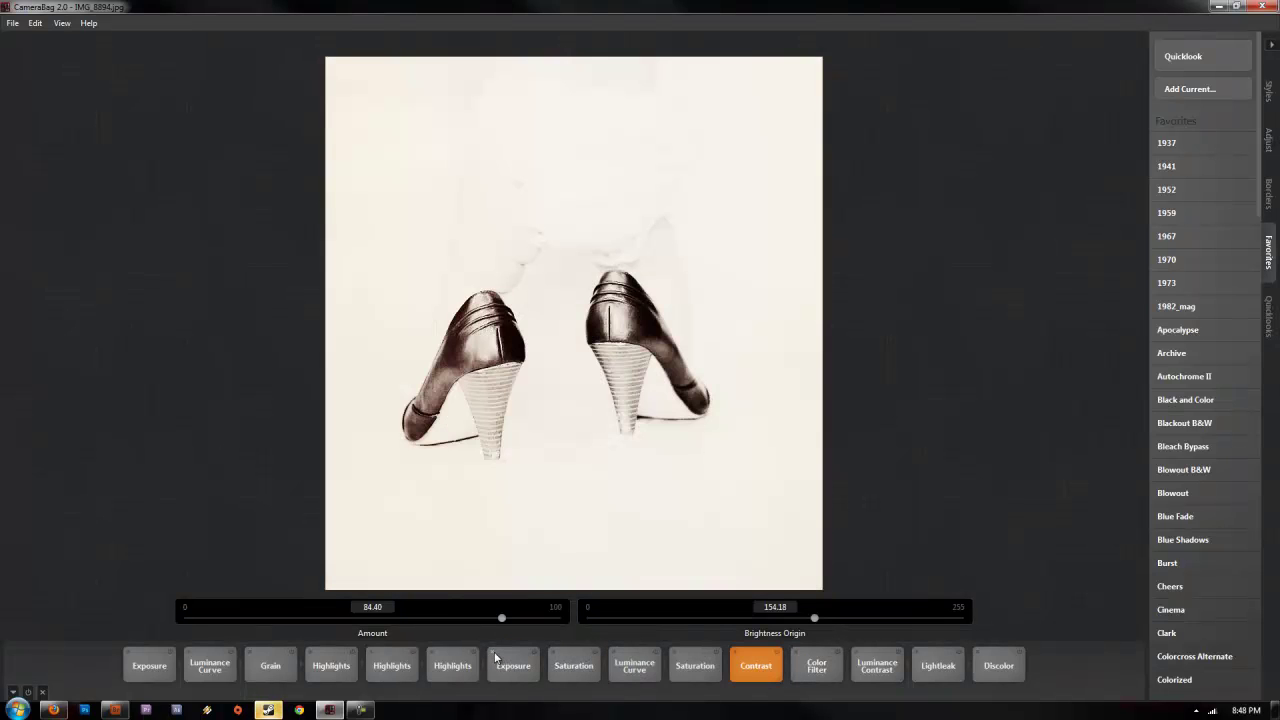
Step: Delete Contrast, both Saturations, Luminance Curve, Luminance Contrast, Lightleak, second Exposure and two Highlights
left_click(733, 653)
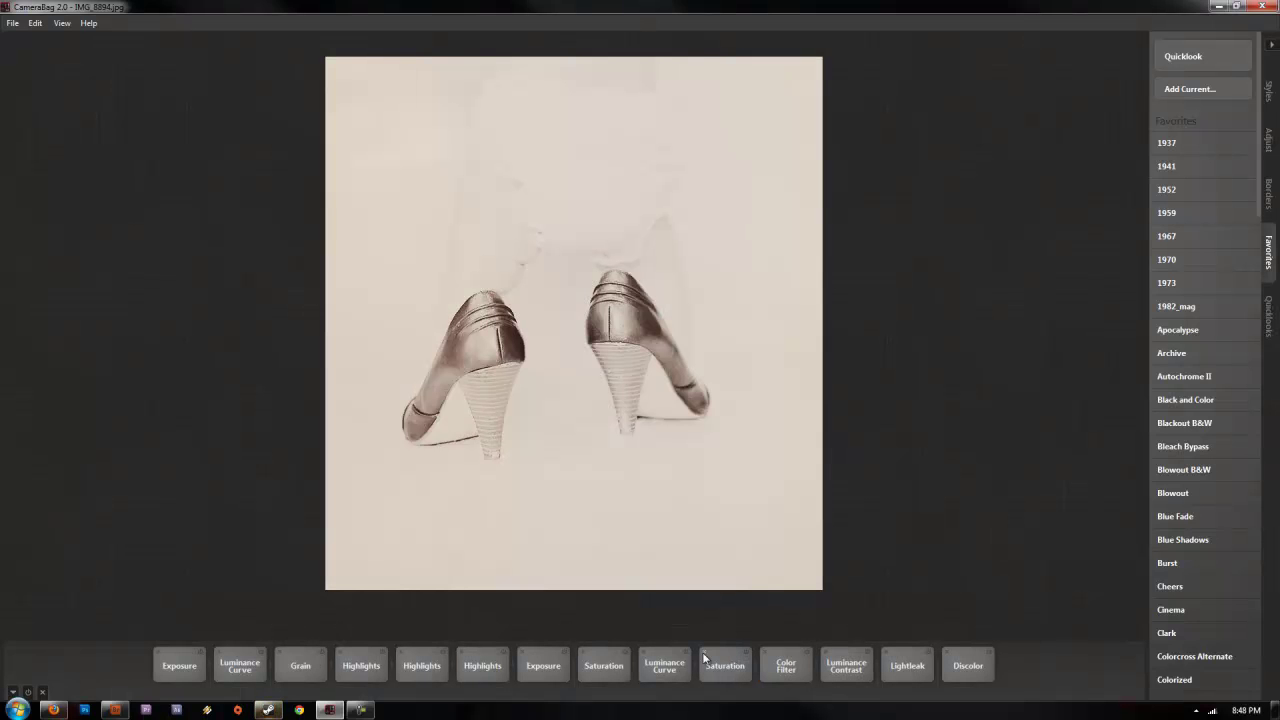
left_click(704, 656)
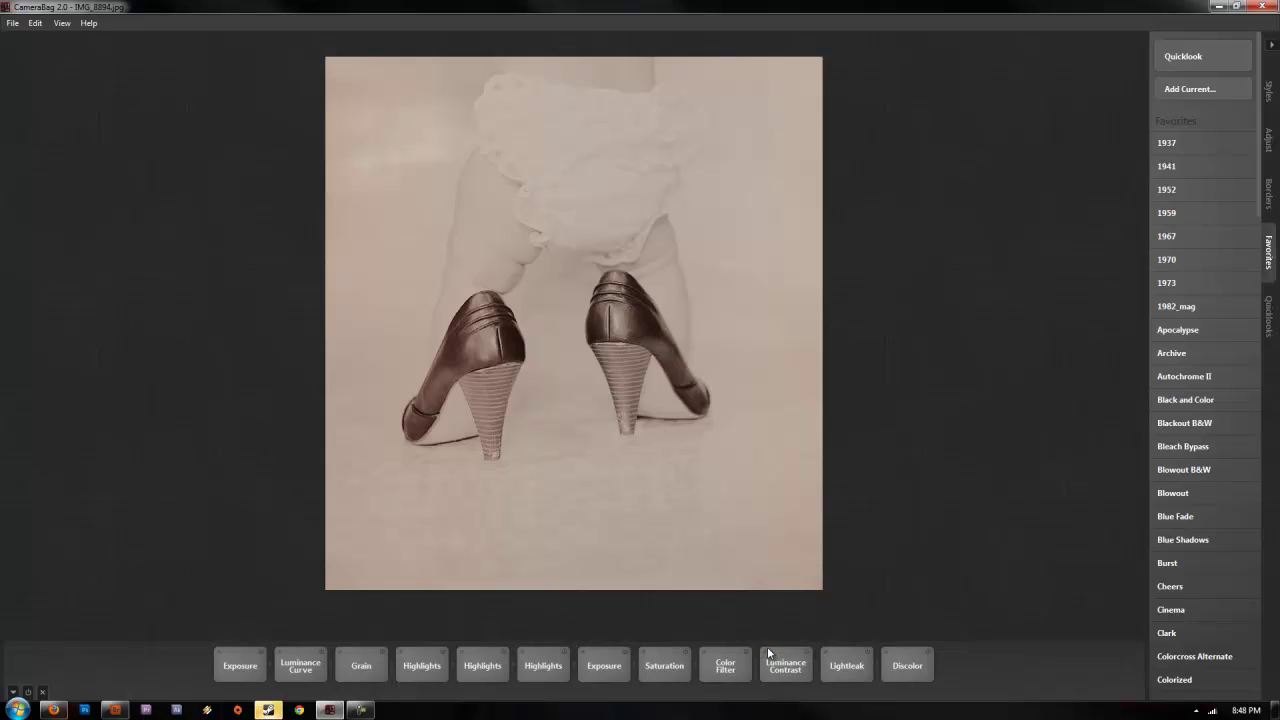
left_click(768, 654)
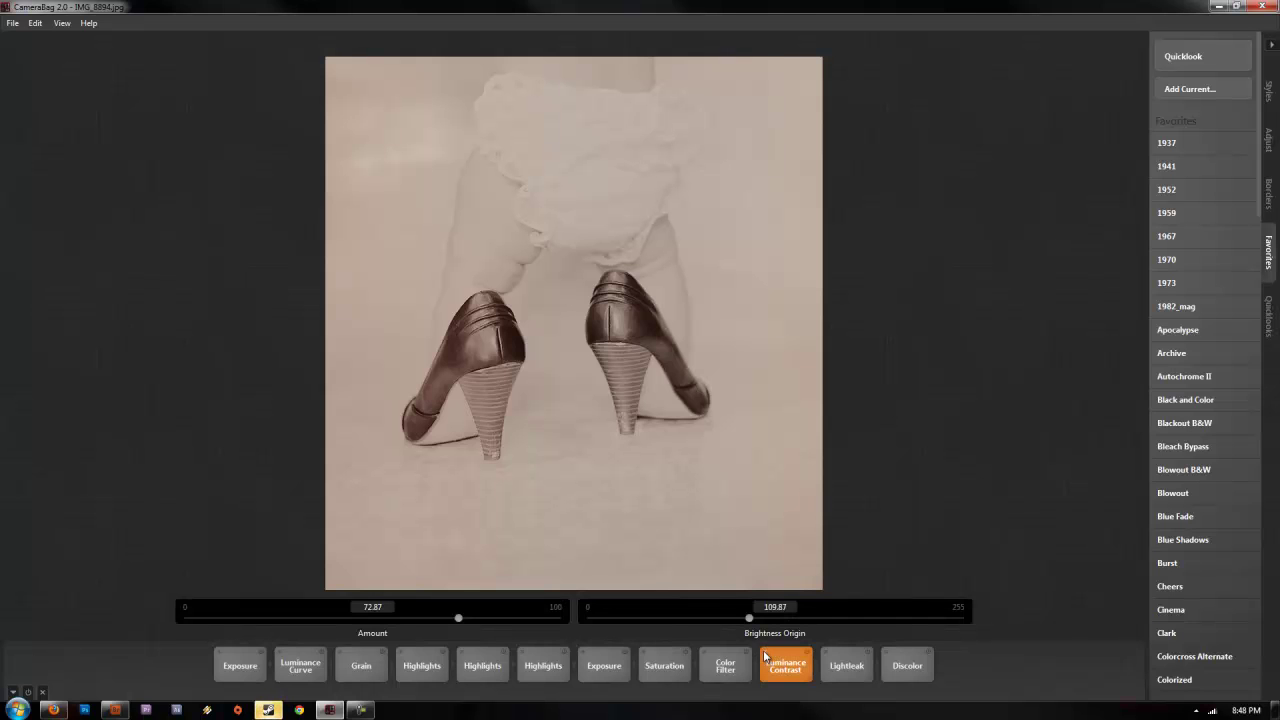
left_click(767, 657)
left_click(790, 656)
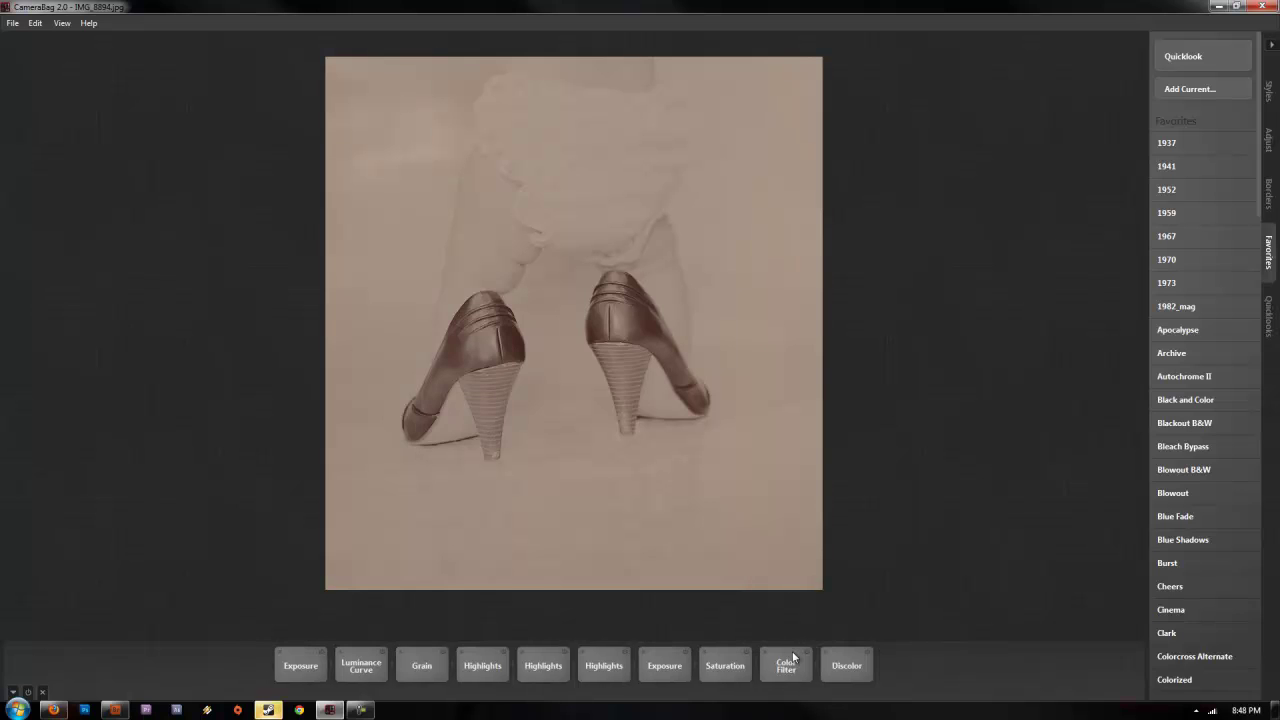
left_click(706, 656)
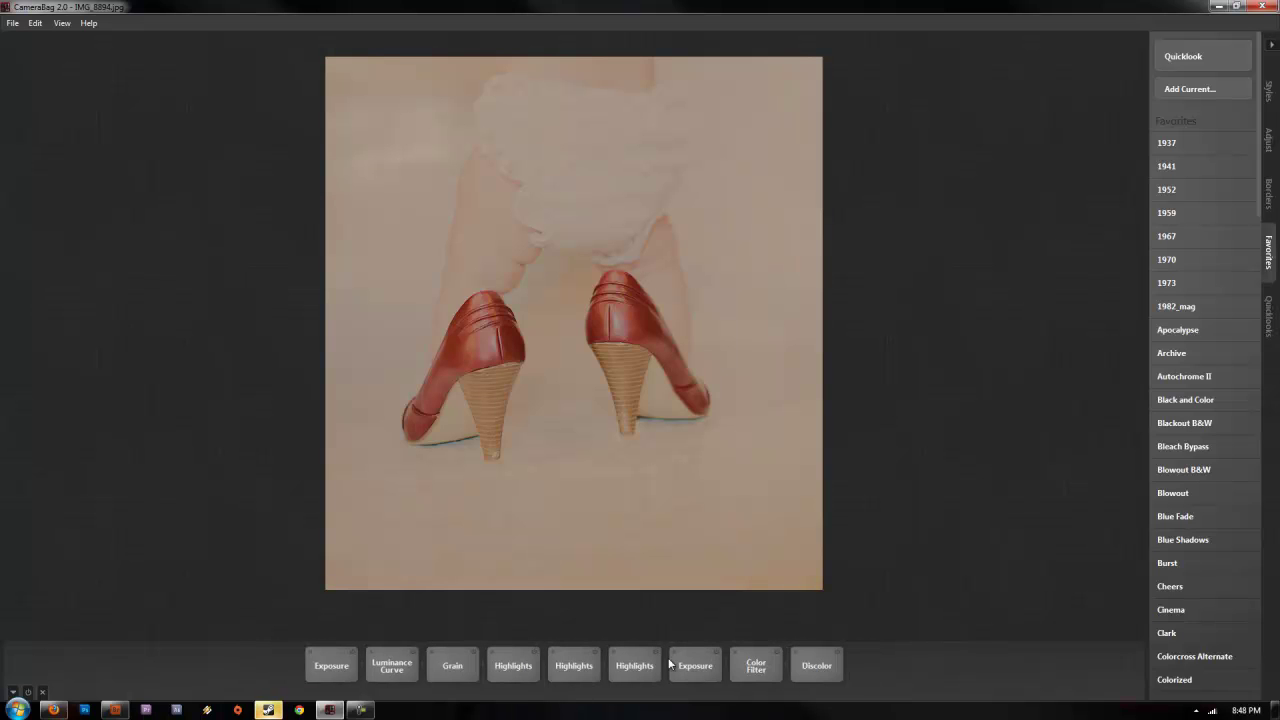
left_click(673, 655)
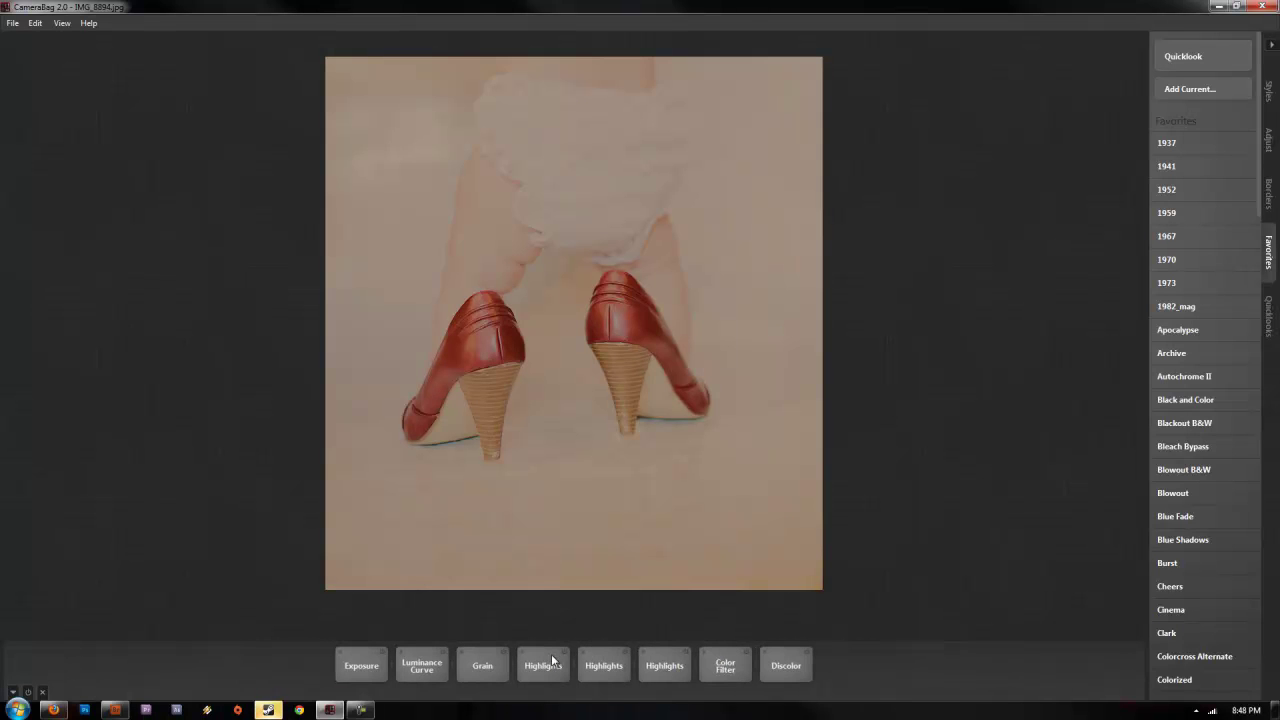
left_click(523, 652)
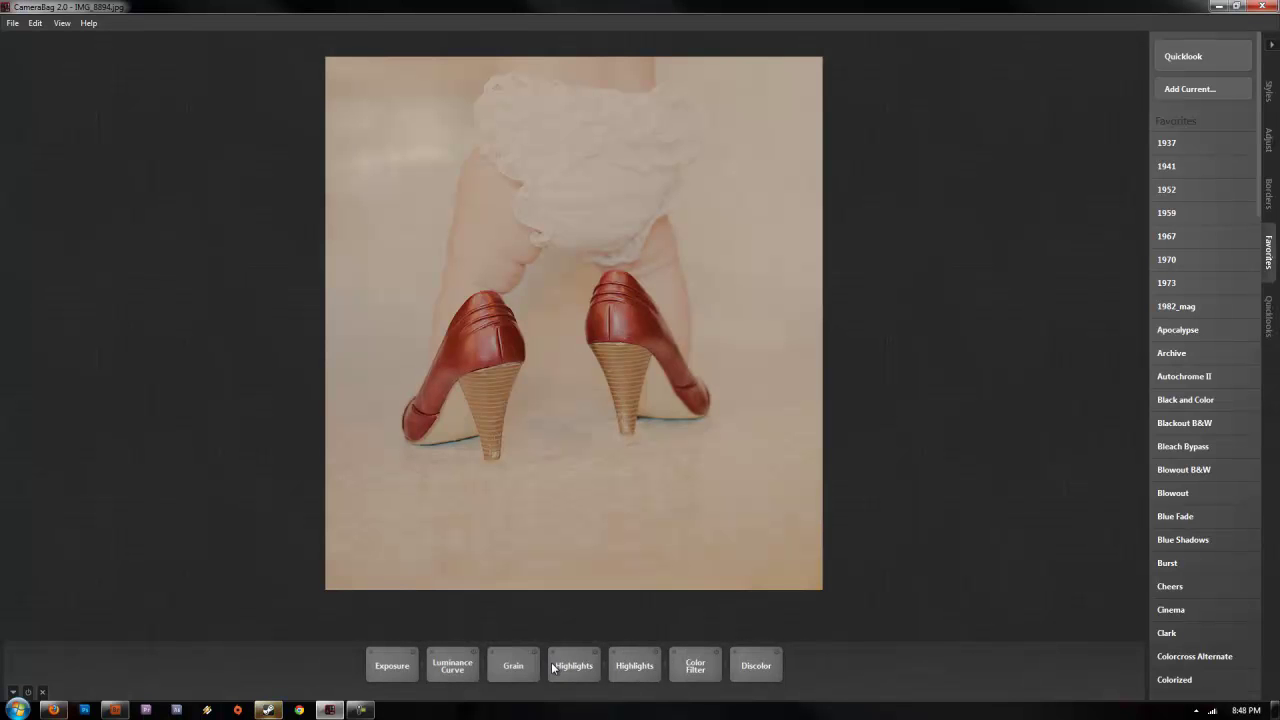
left_click(551, 655)
mouse_move(1154, 651)
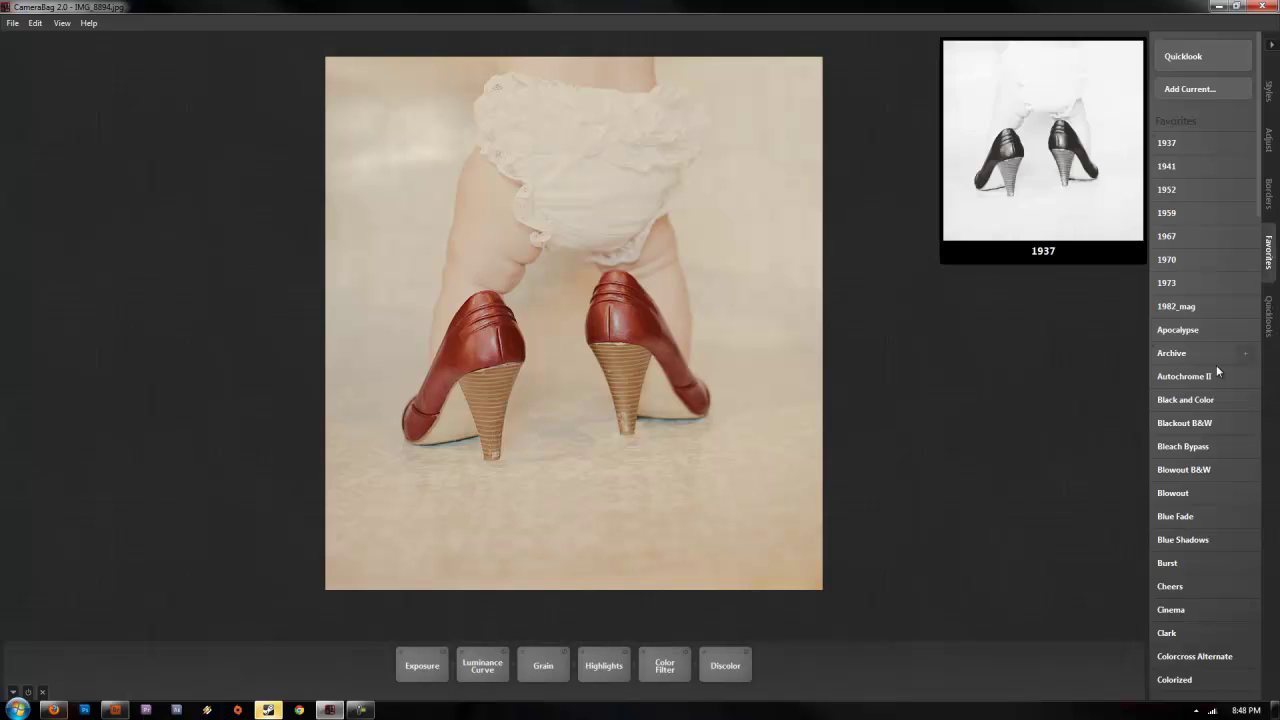
Step: Apply the 1982_mag style to the heels photo and advance to IMG_9027.jpg
left_click(1189, 306)
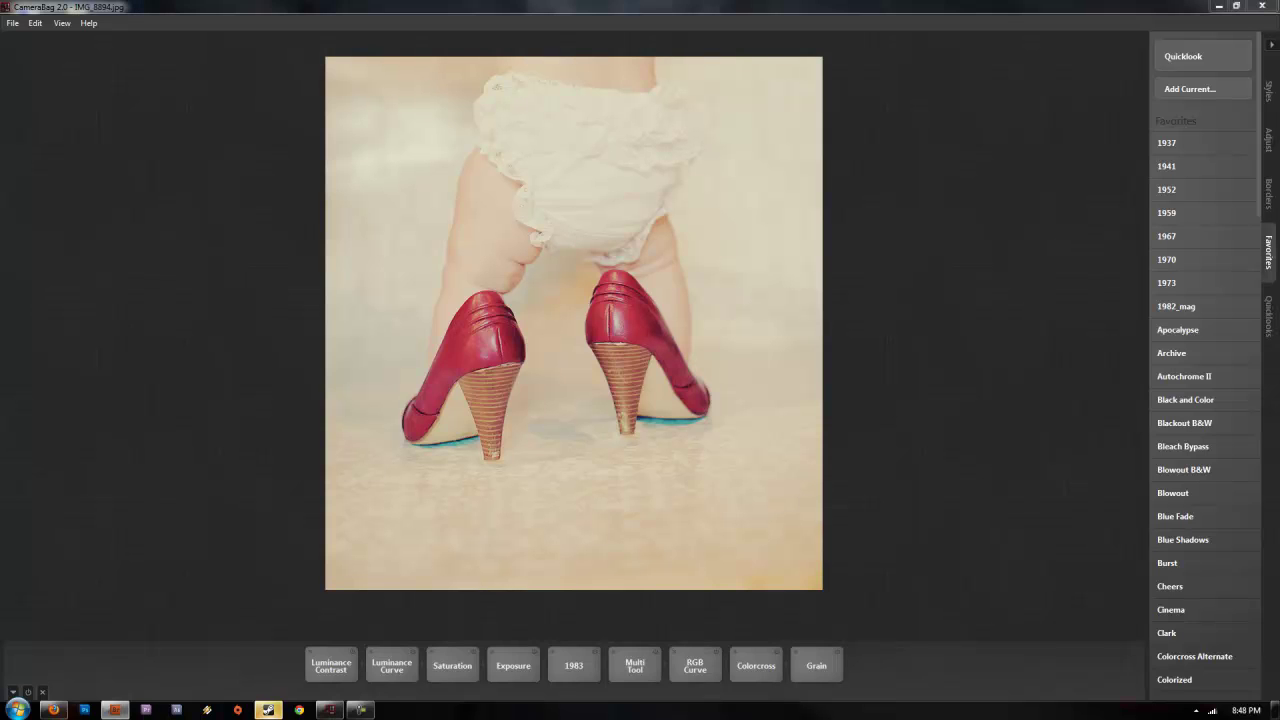
key("Right")
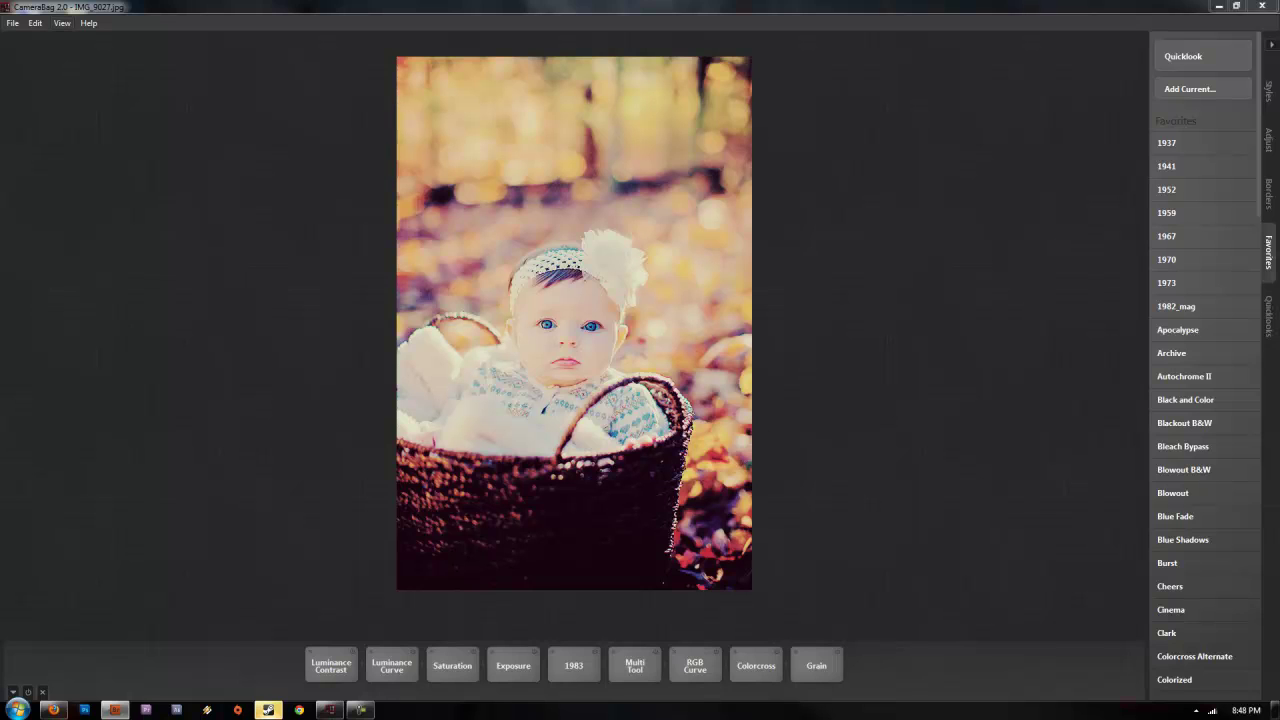
left_click(12, 24)
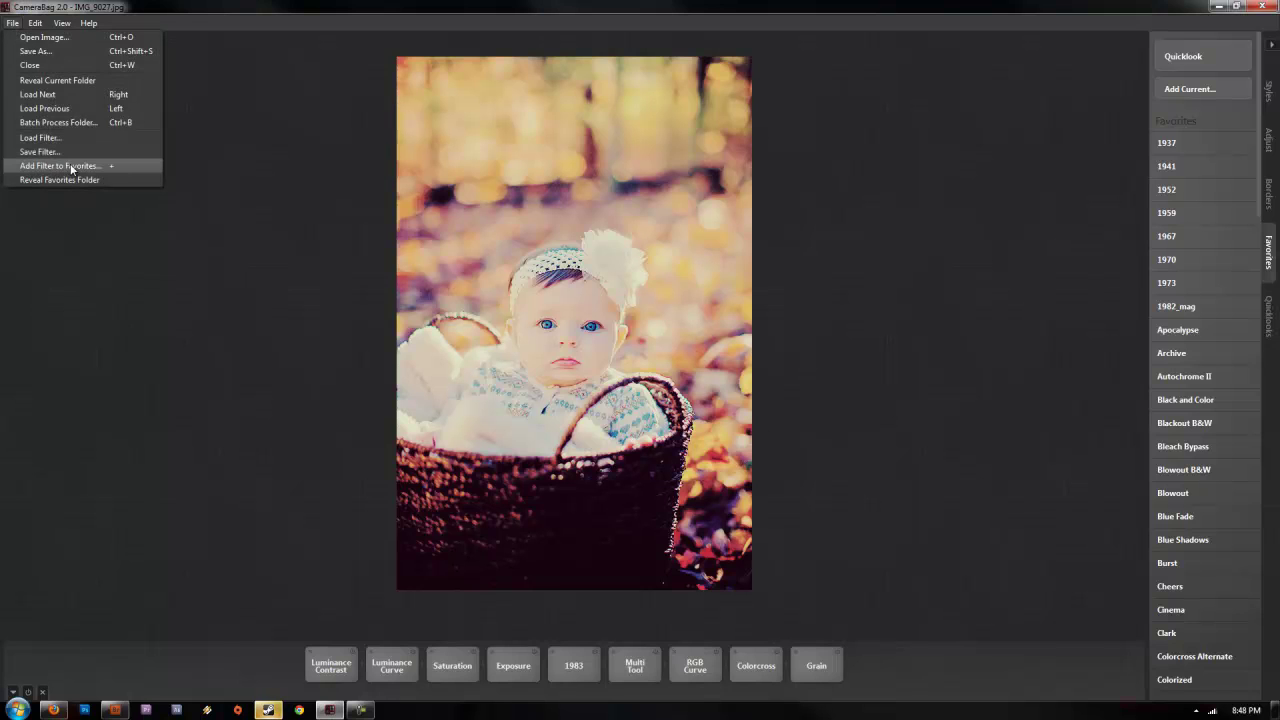
left_click(285, 265)
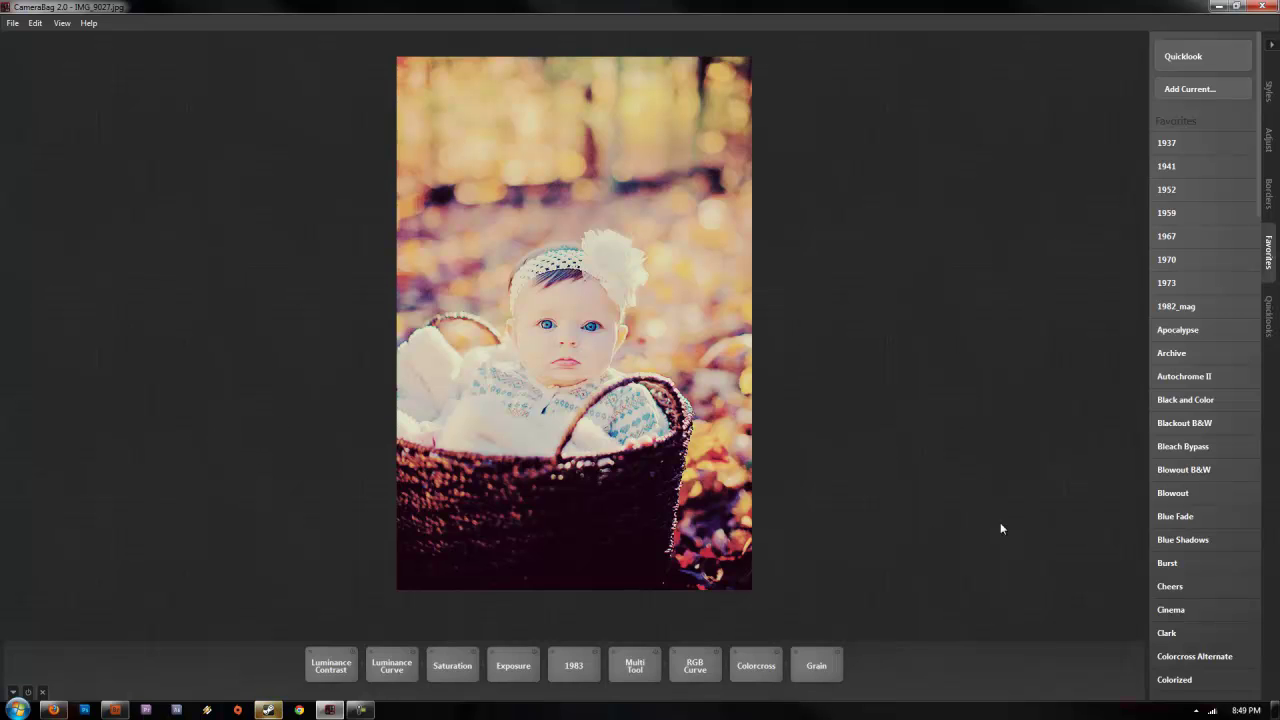
Step: Try the Infini 50 and Insta borders, then settle on the square Vinyl border
left_click(1271, 148)
left_click(1271, 196)
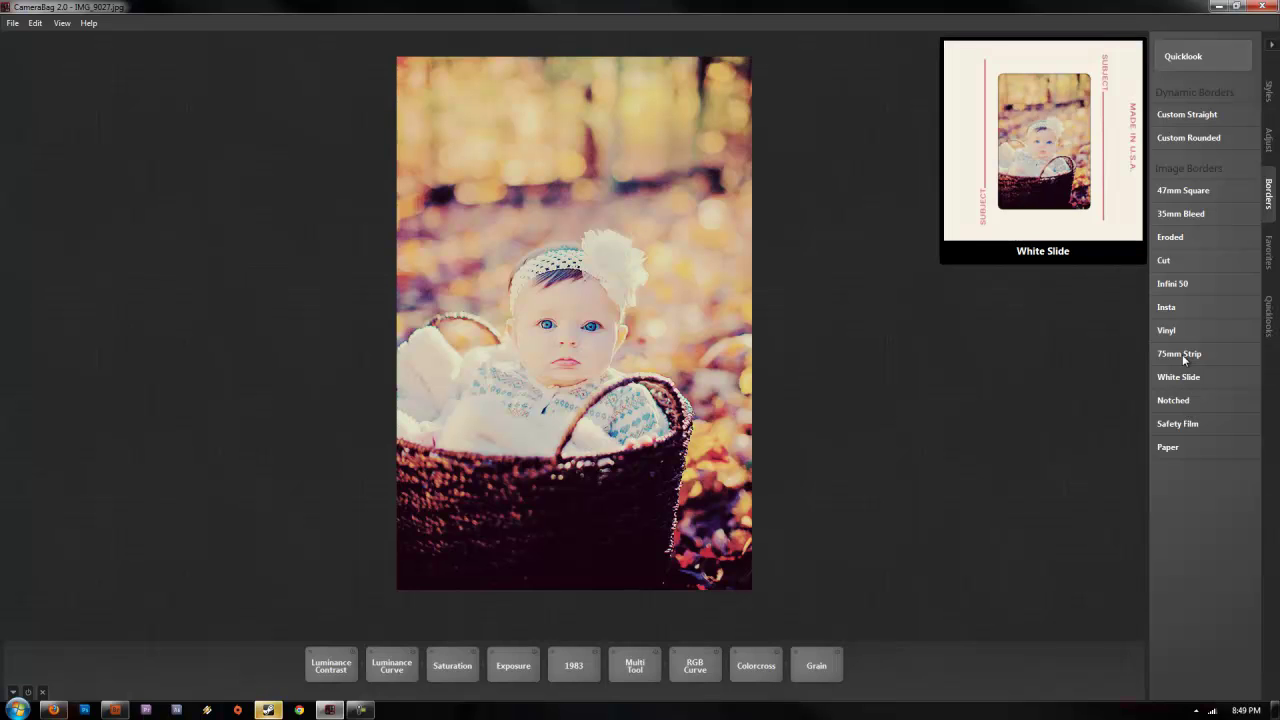
left_click(1178, 292)
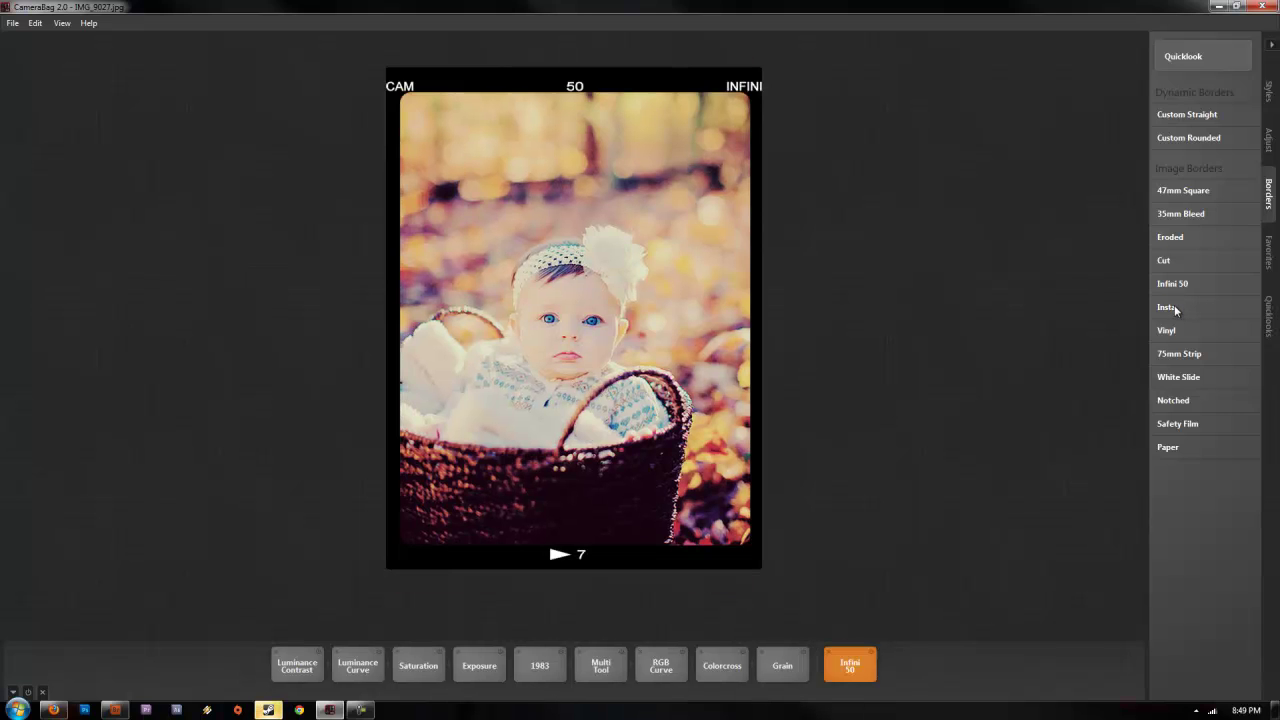
left_click(1176, 310)
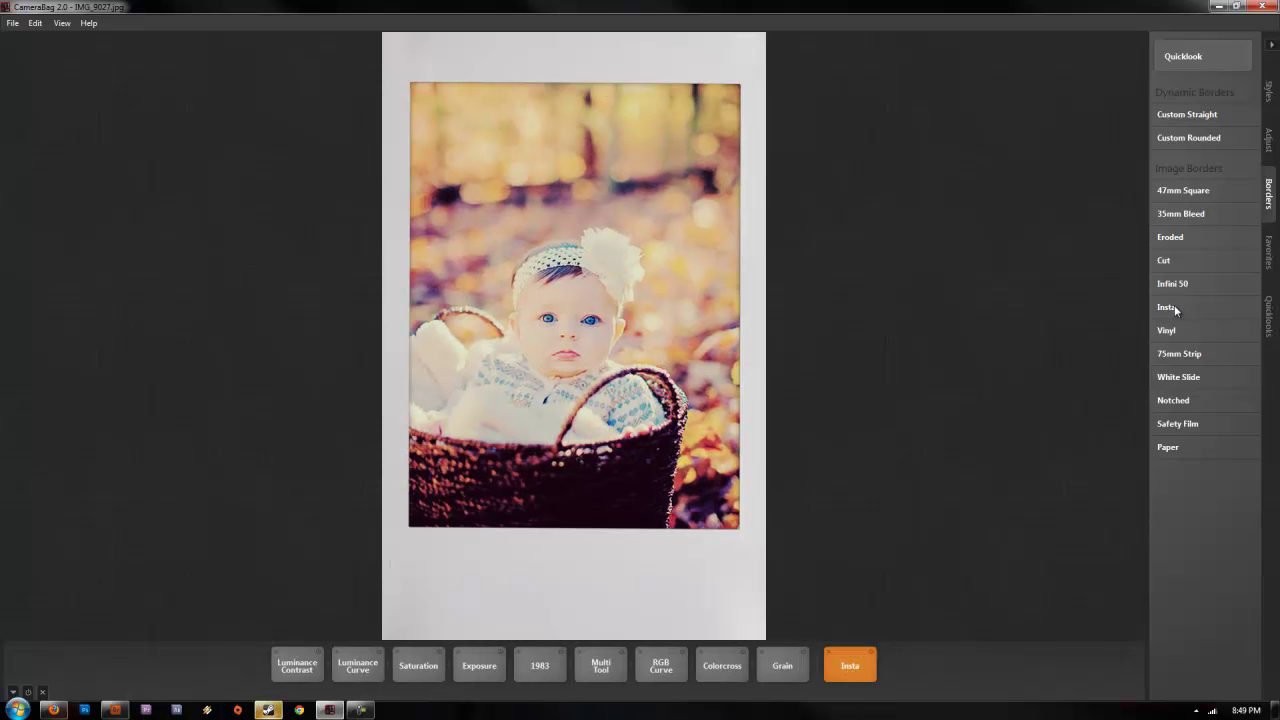
mouse_move(1167, 334)
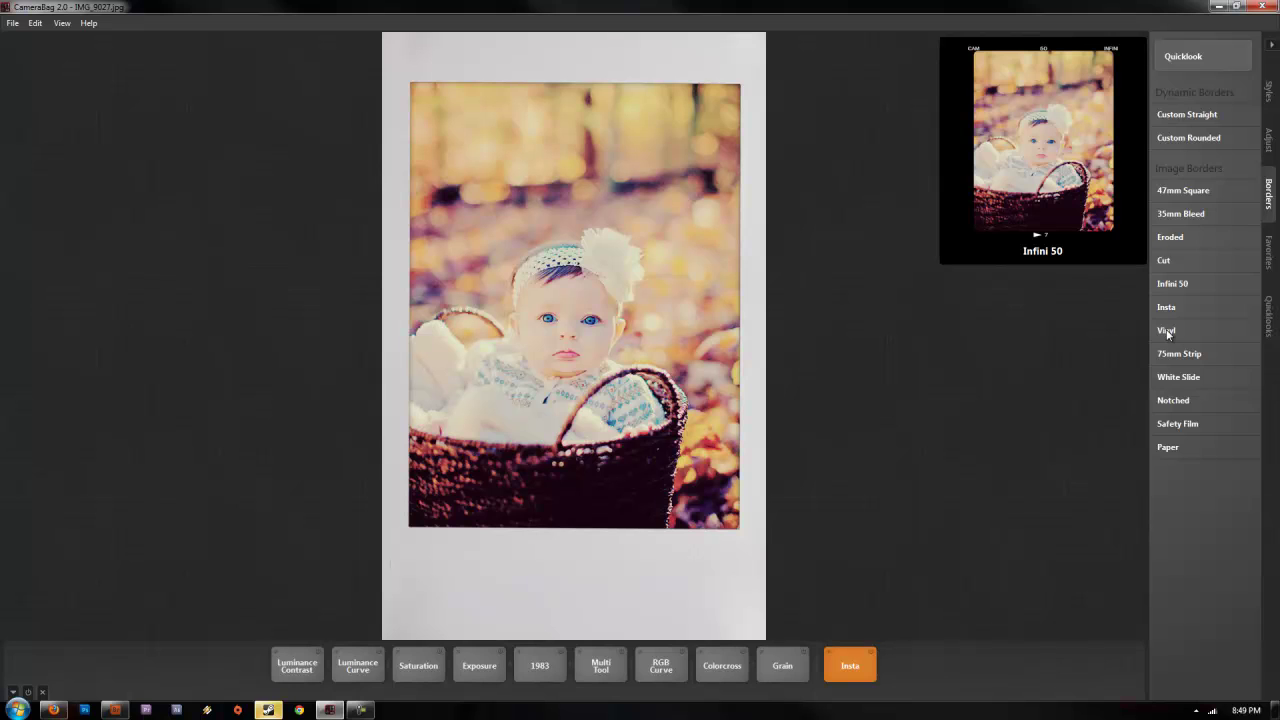
left_click(1167, 331)
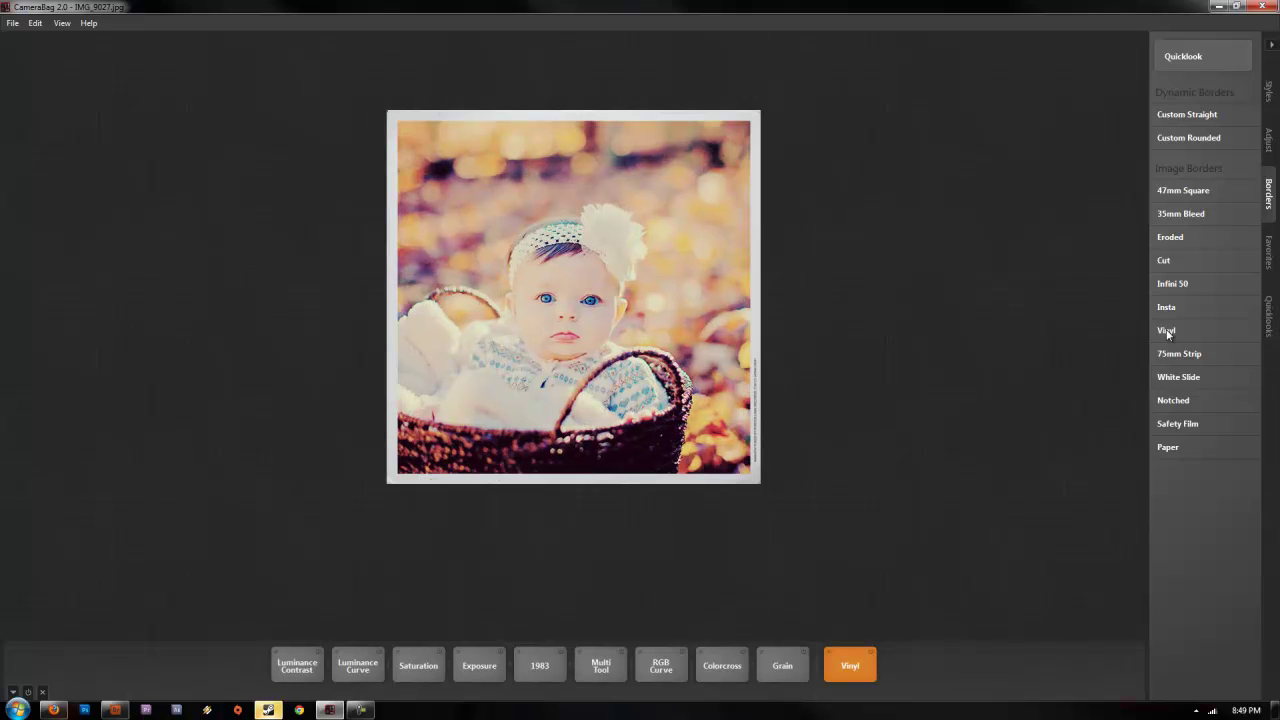